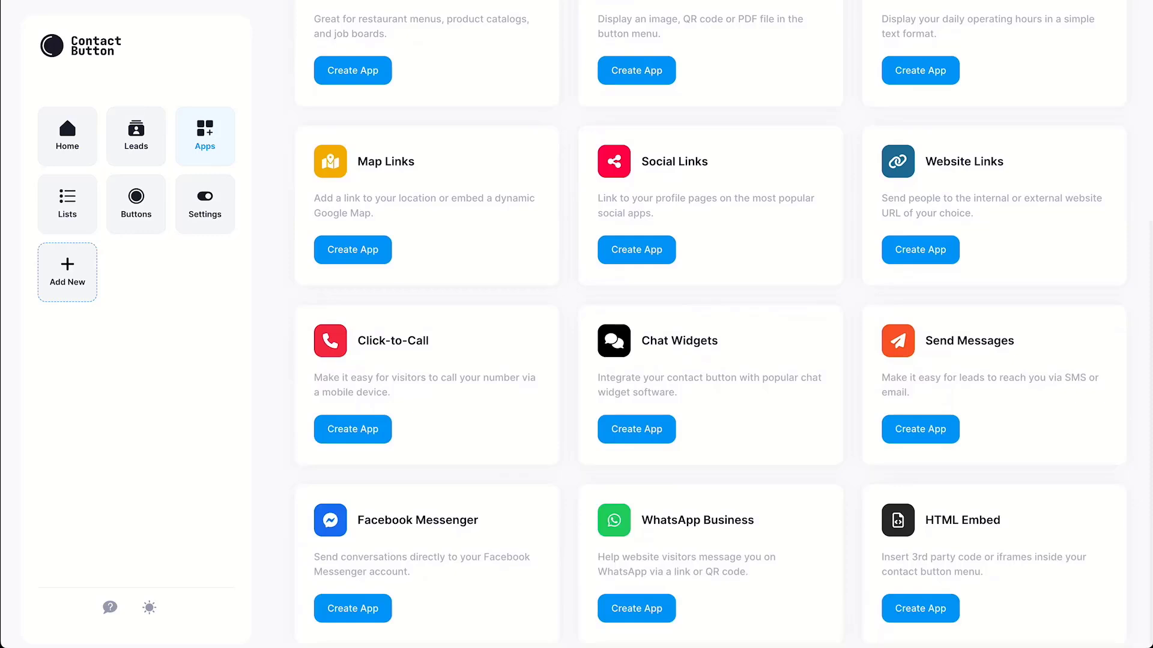
# Create a Contact Forms app named 'Contact Form' described as 'Click here to contact us via a form'
pyautogui.scroll(4, 714, 324)
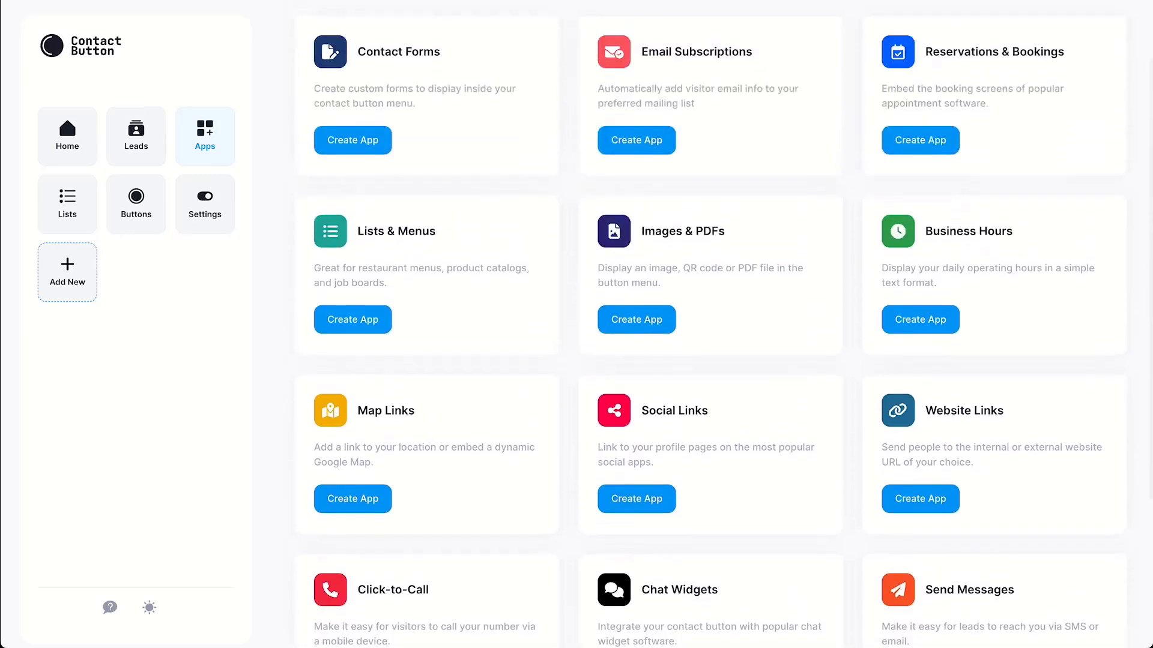
pyautogui.scroll(2, 713, 324)
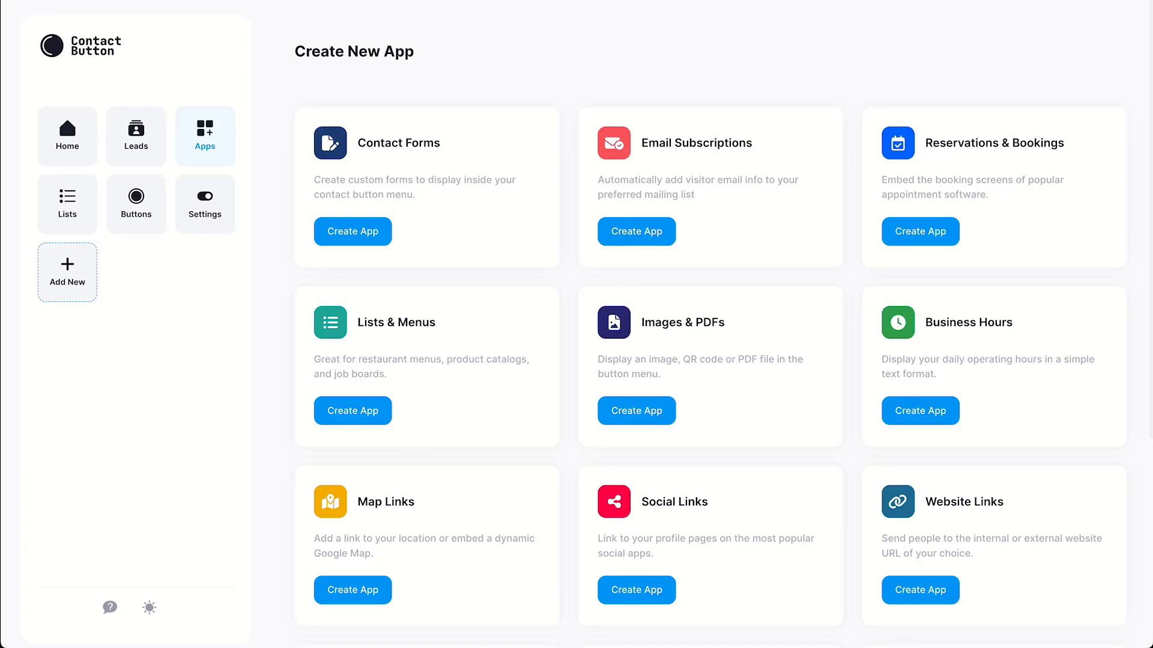
pyautogui.click(352, 231)
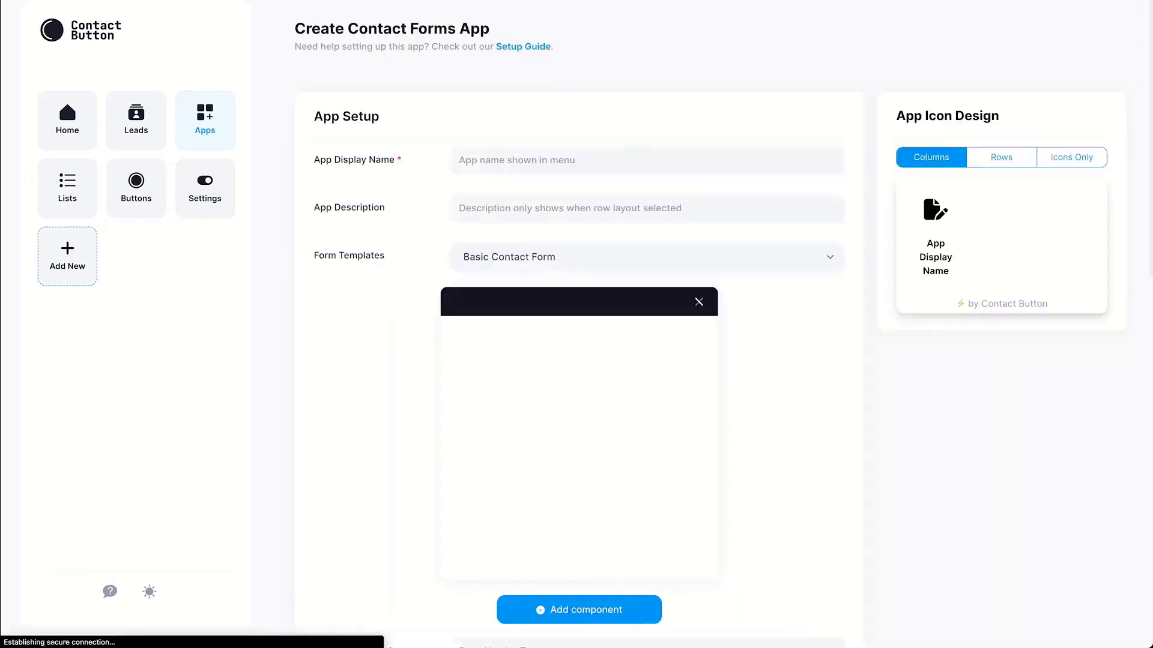
pyautogui.scroll(1, 579, 360)
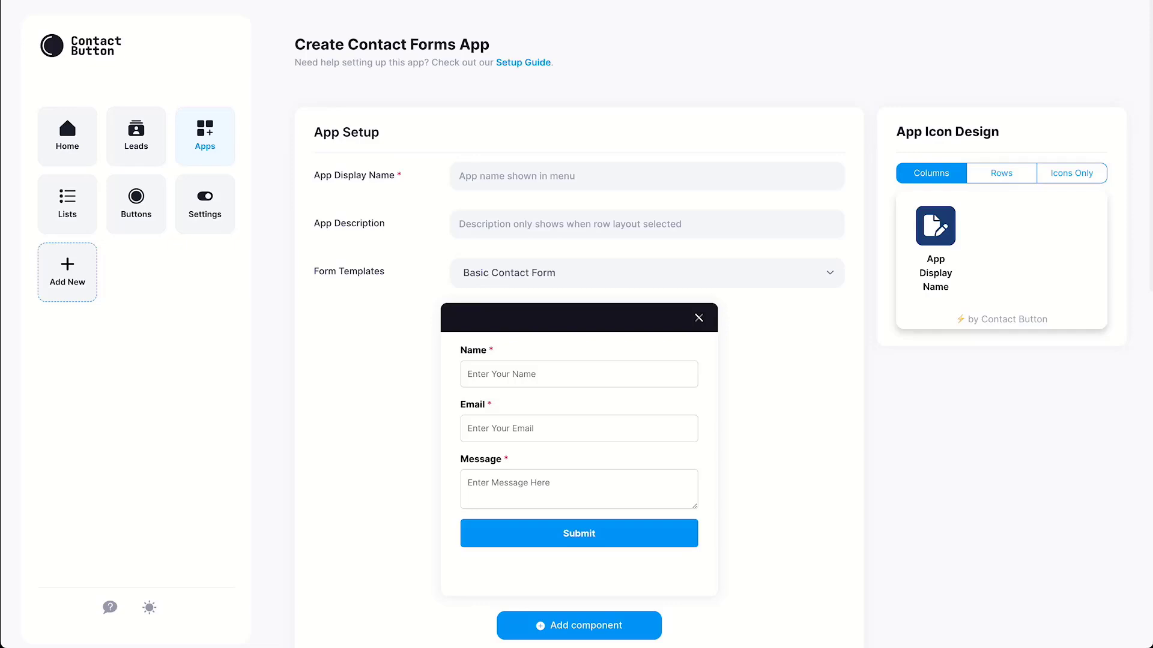
pyautogui.write('Contact')
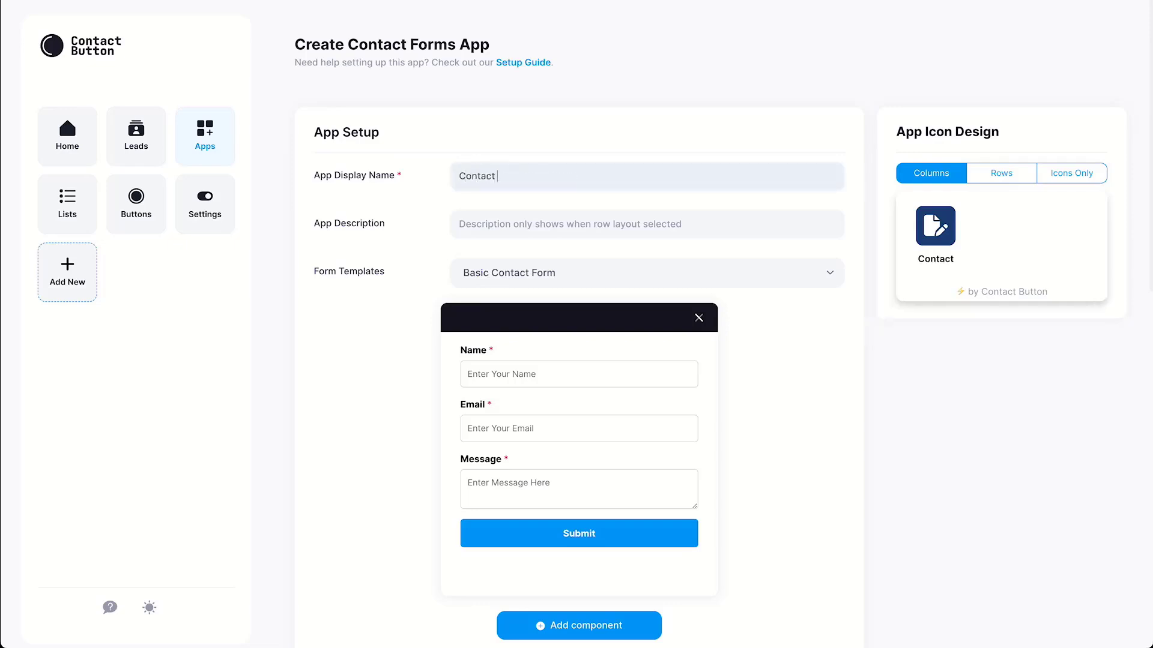
pyautogui.write(' Form')
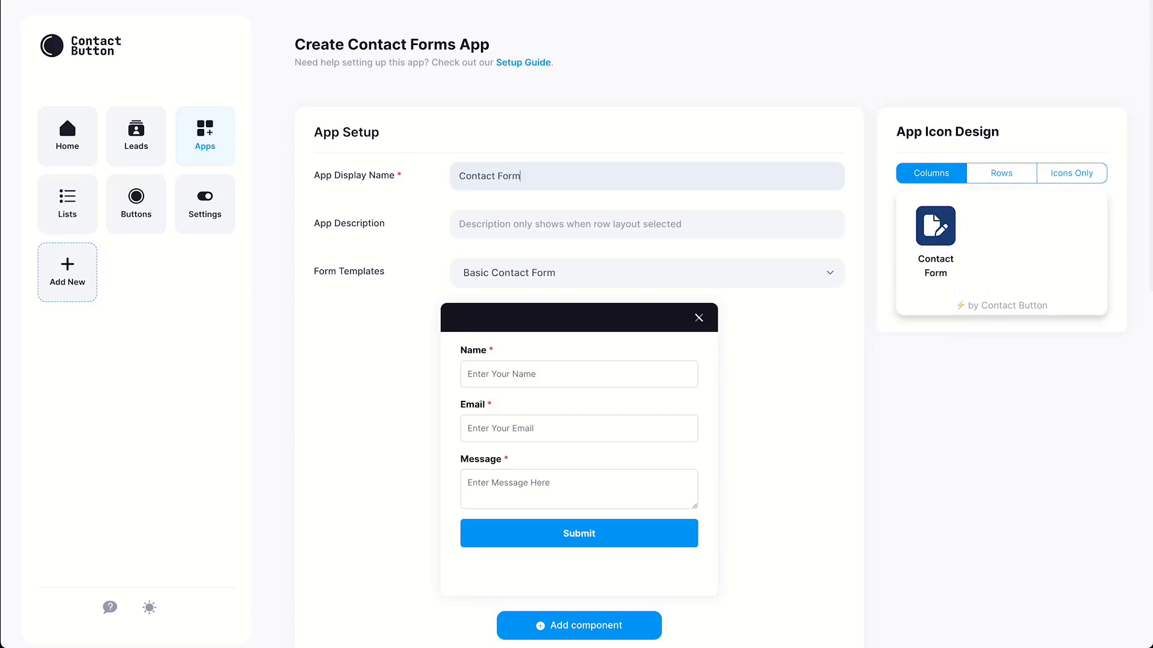
pyautogui.click(460, 225)
pyautogui.write('Click')
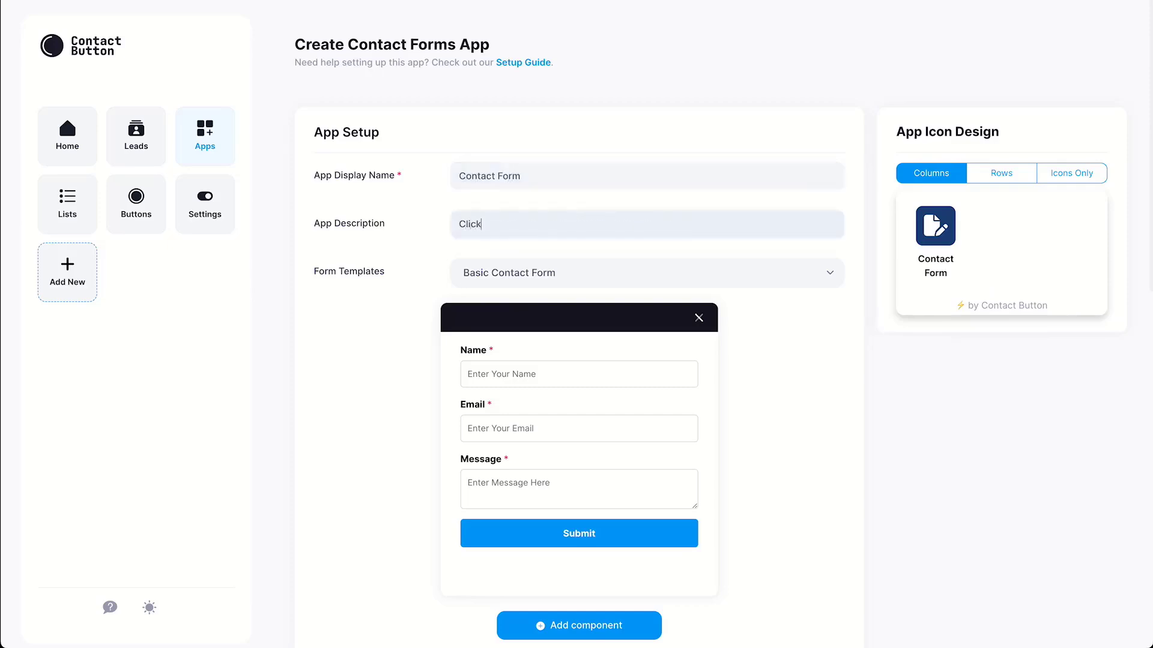
pyautogui.write(' here to contact us via a form')
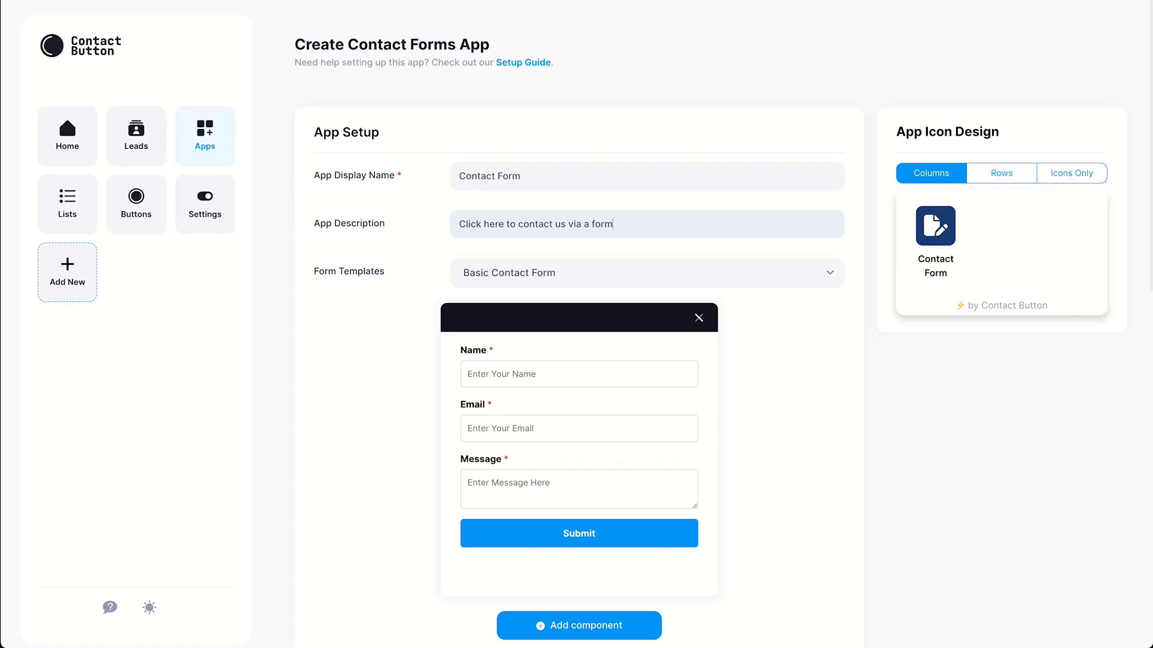
pyautogui.click(647, 273)
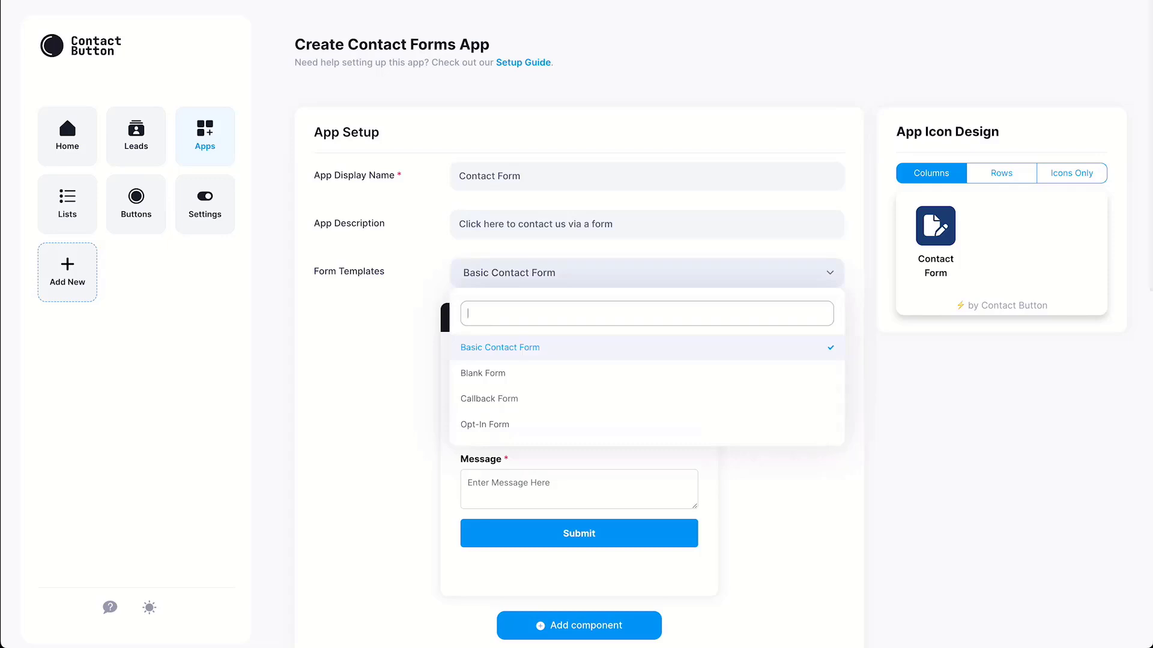
pyautogui.click(492, 373)
pyautogui.click(647, 273)
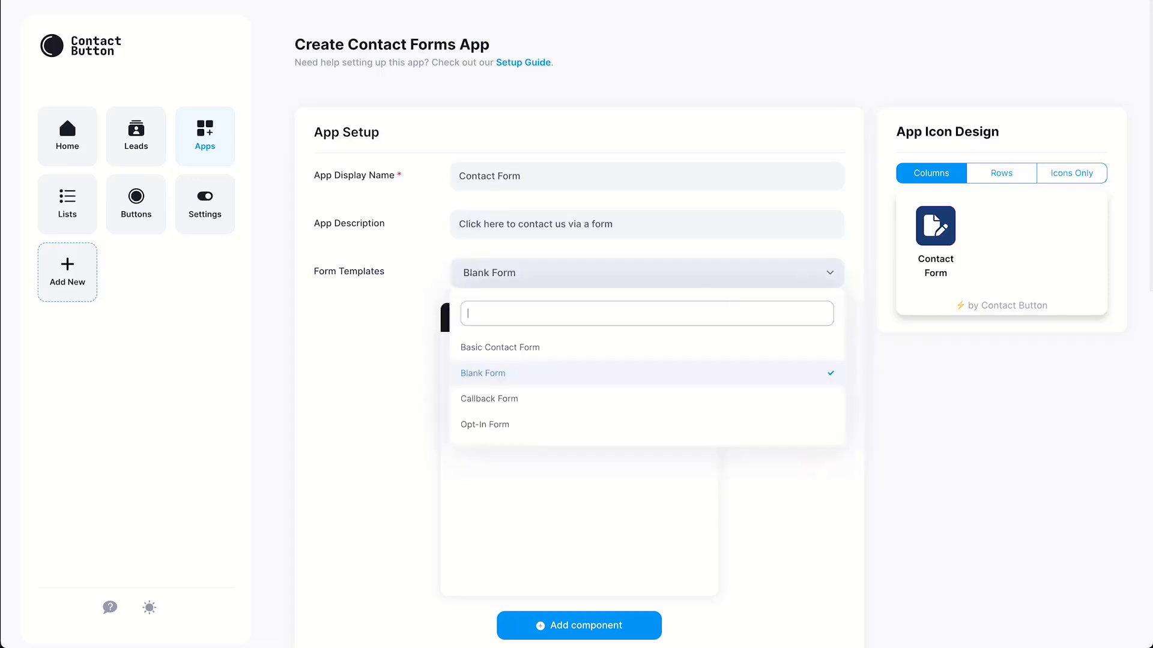
pyautogui.click(489, 398)
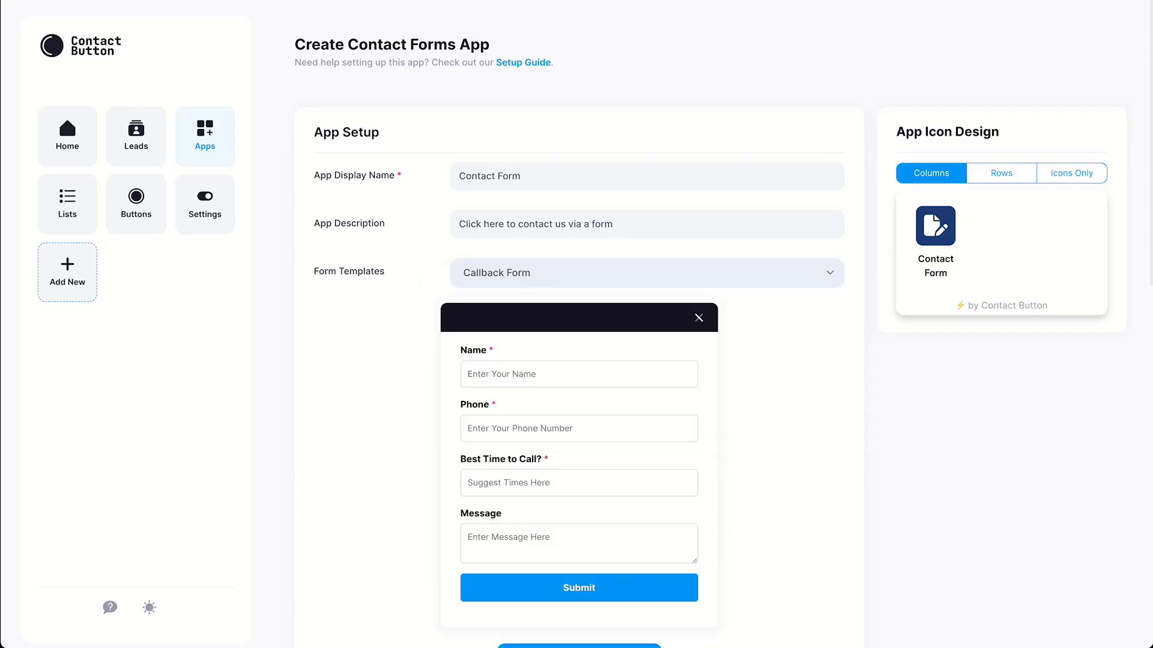
pyautogui.click(648, 273)
pyautogui.click(489, 422)
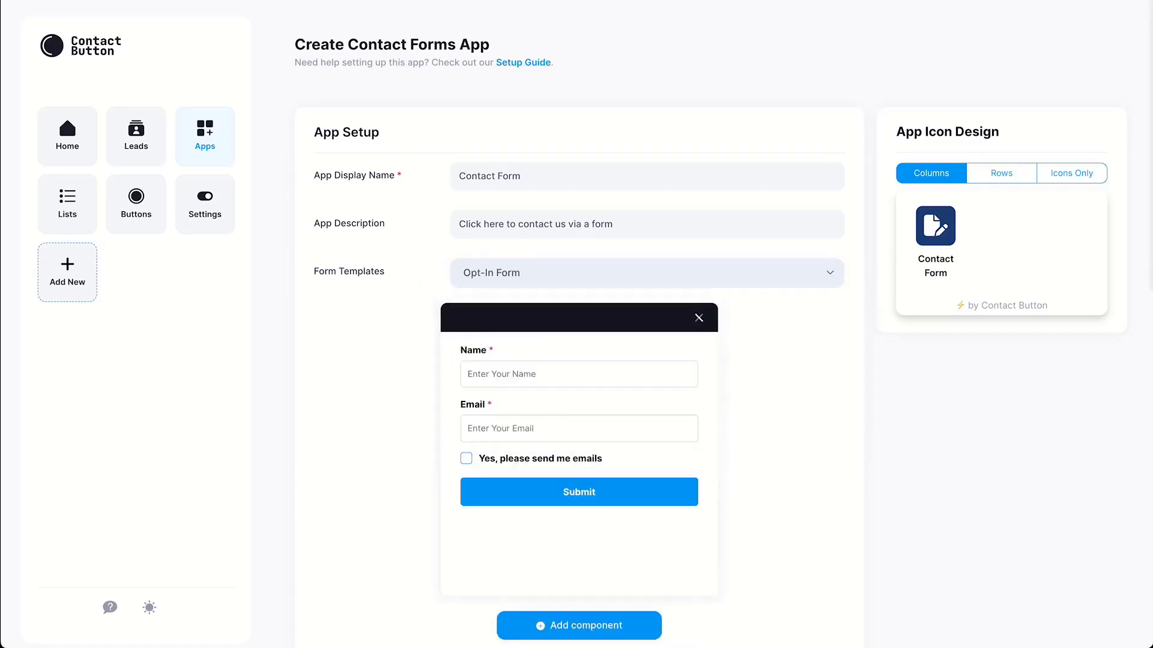
pyautogui.click(647, 273)
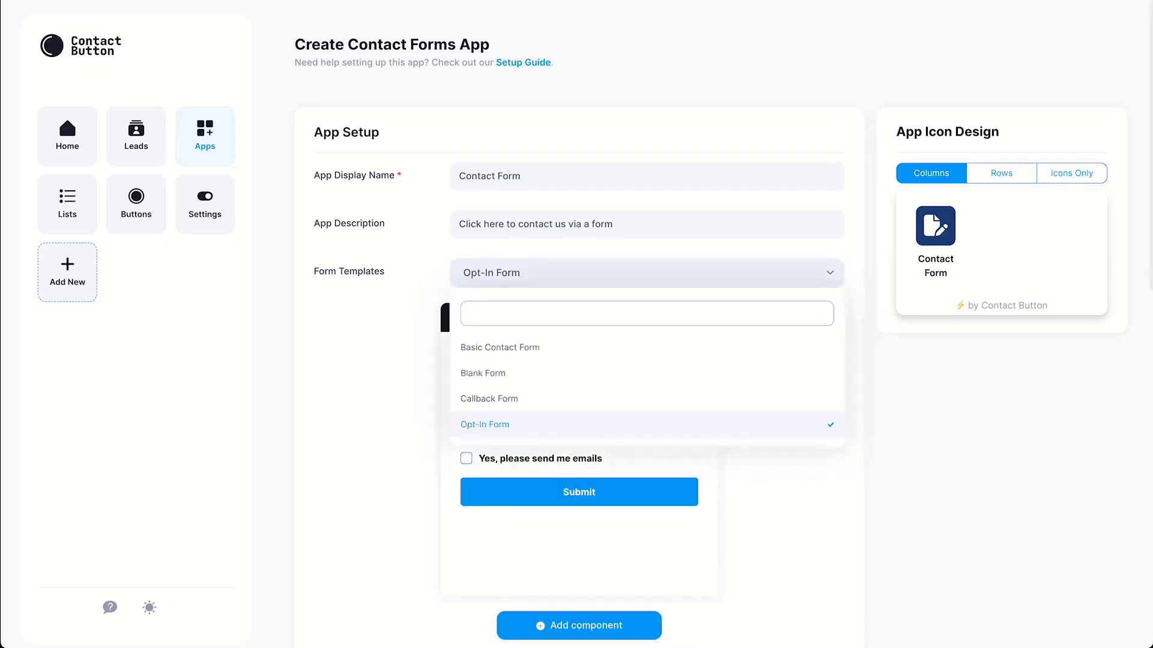
pyautogui.click(499, 347)
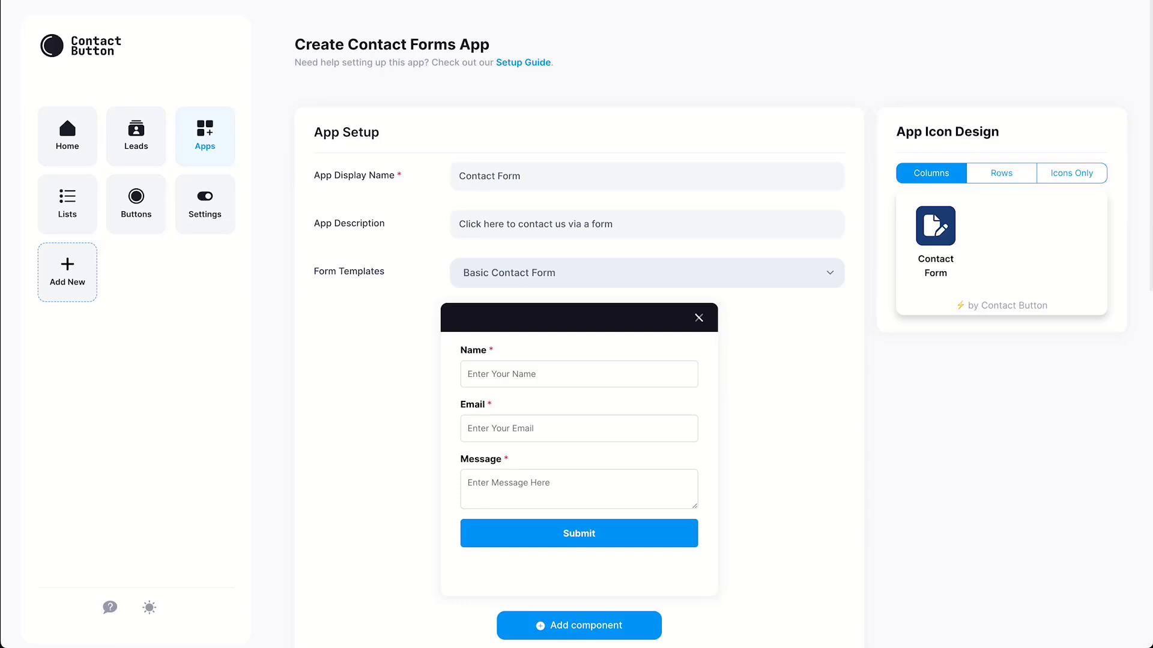
# Add a required, numbers-only Phone text field and drag it just above Message
pyautogui.click(579, 626)
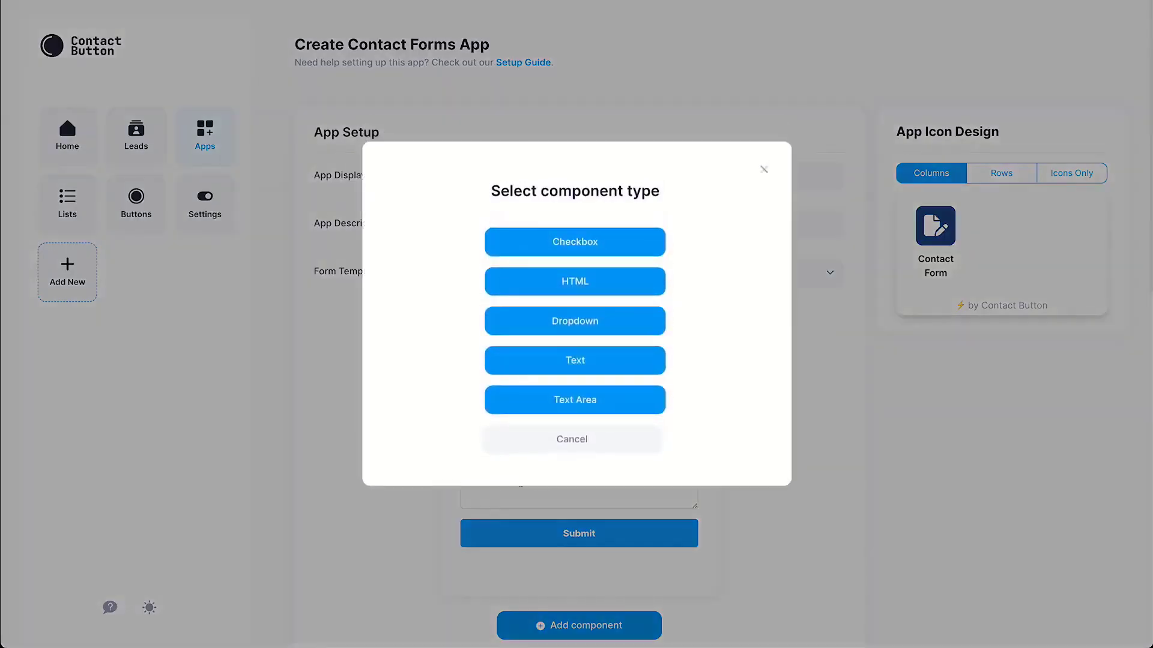
pyautogui.click(574, 360)
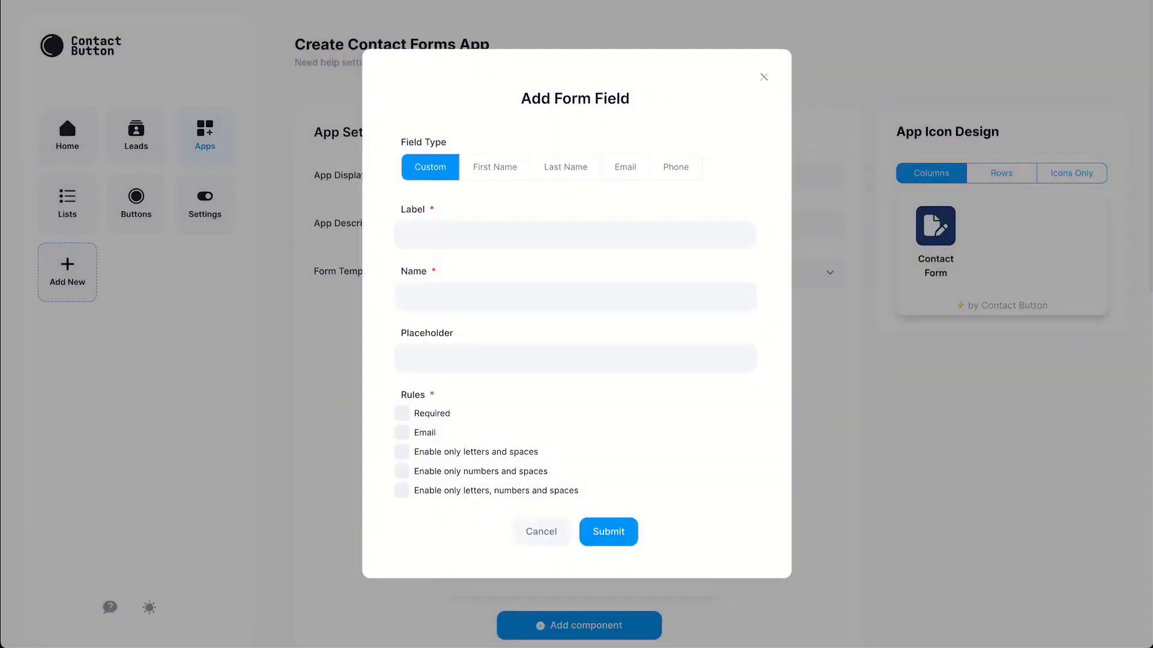
pyautogui.click(675, 167)
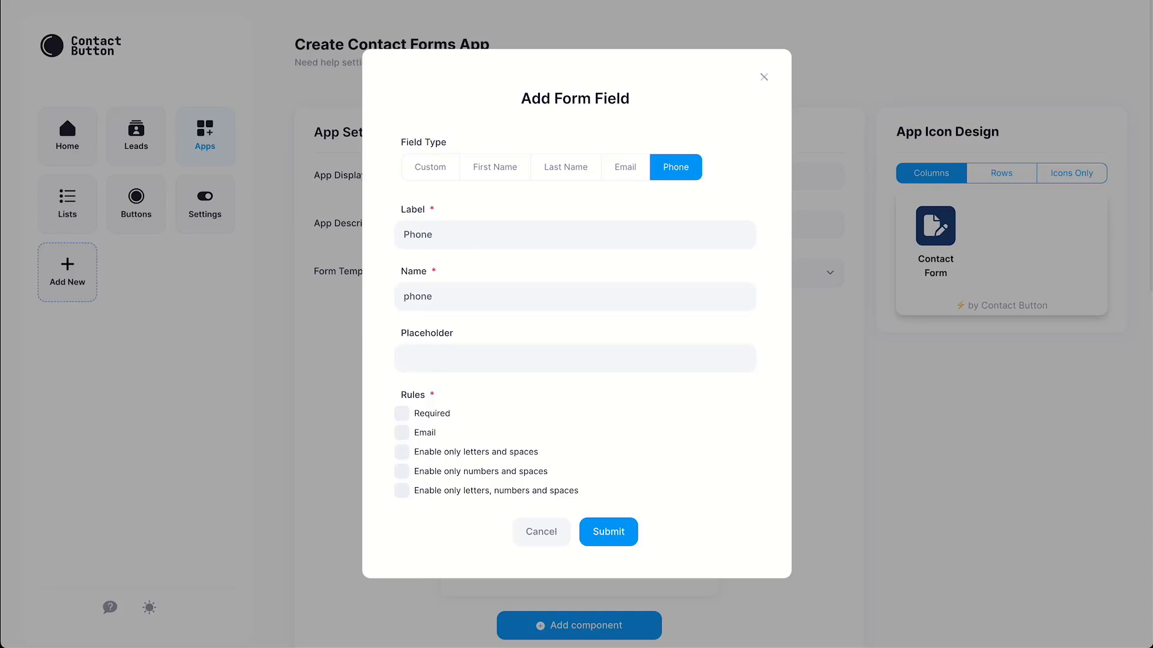
pyautogui.click(401, 413)
pyautogui.click(401, 472)
pyautogui.click(608, 532)
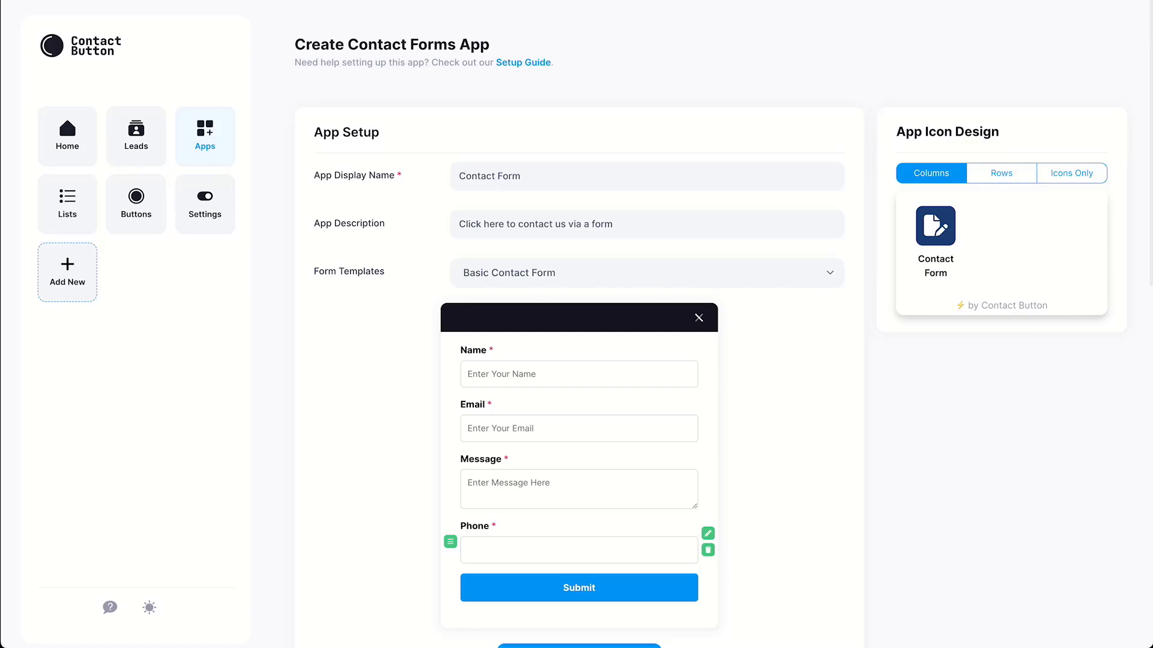
pyautogui.moveTo(451, 541); pyautogui.dragTo(450, 475)
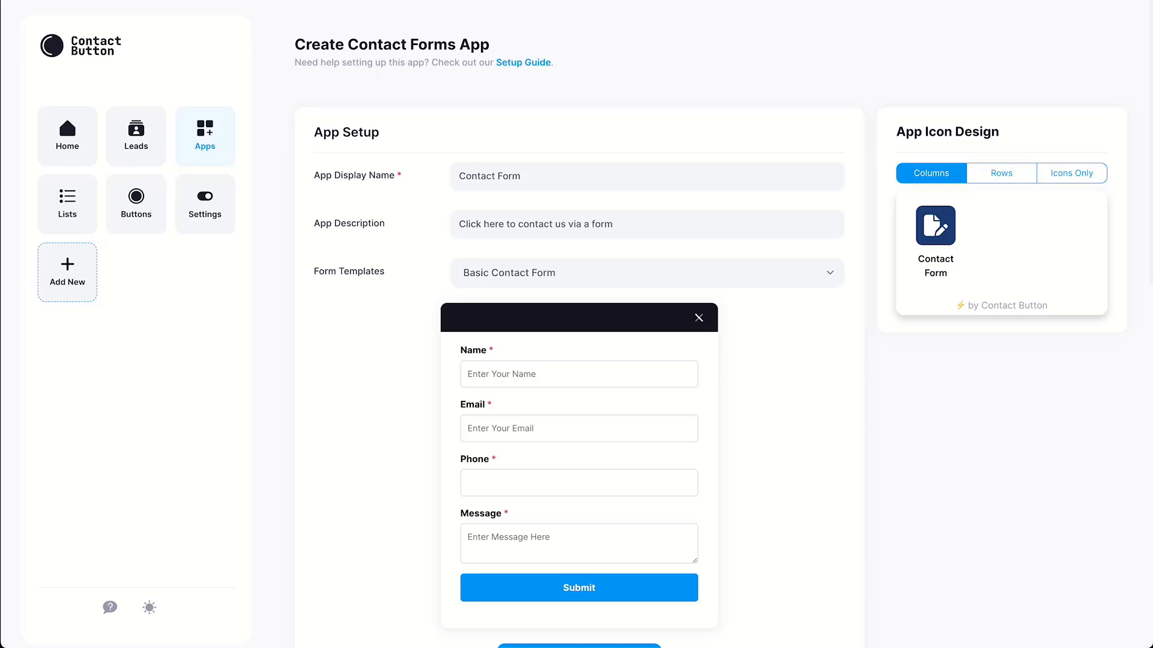
# Set the form header text to 'Contact Form' and fill in the support notification e-mail address
pyautogui.scroll(-5, 579, 360)
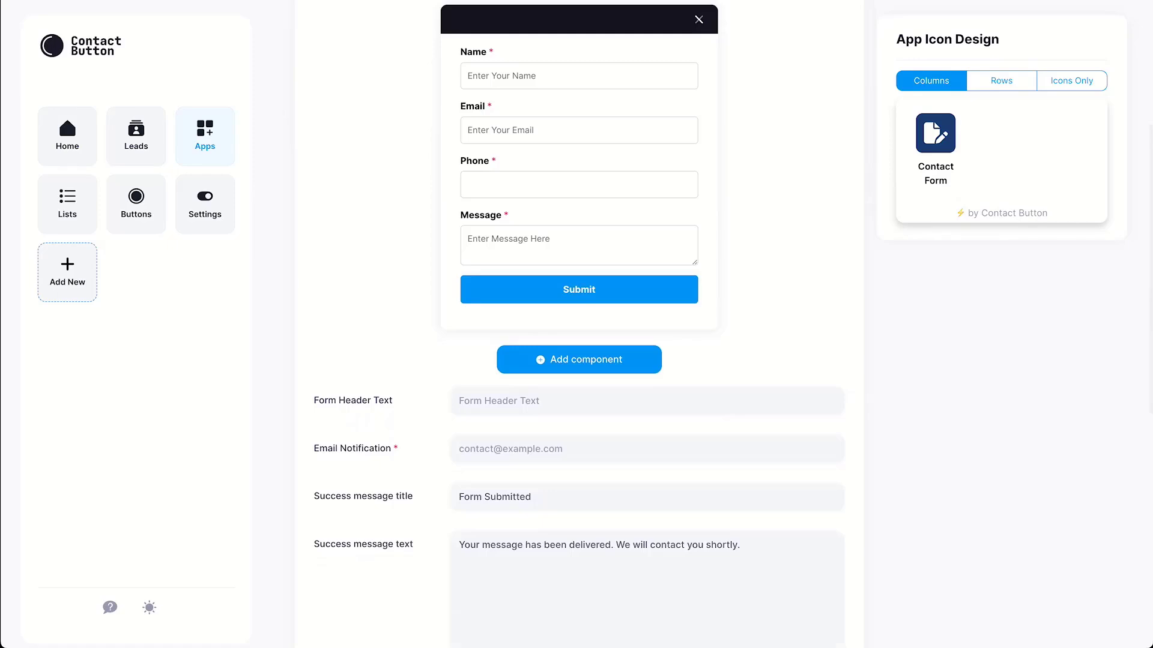
pyautogui.click(500, 401)
pyautogui.write('Contact Form')
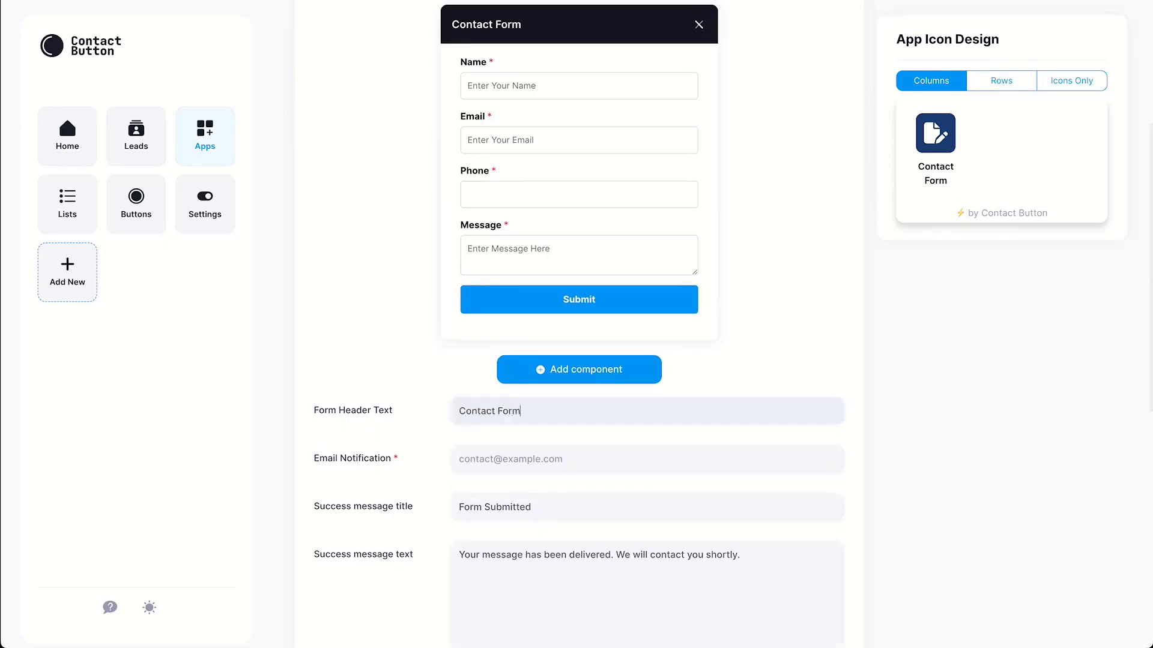
pyautogui.click(458, 458)
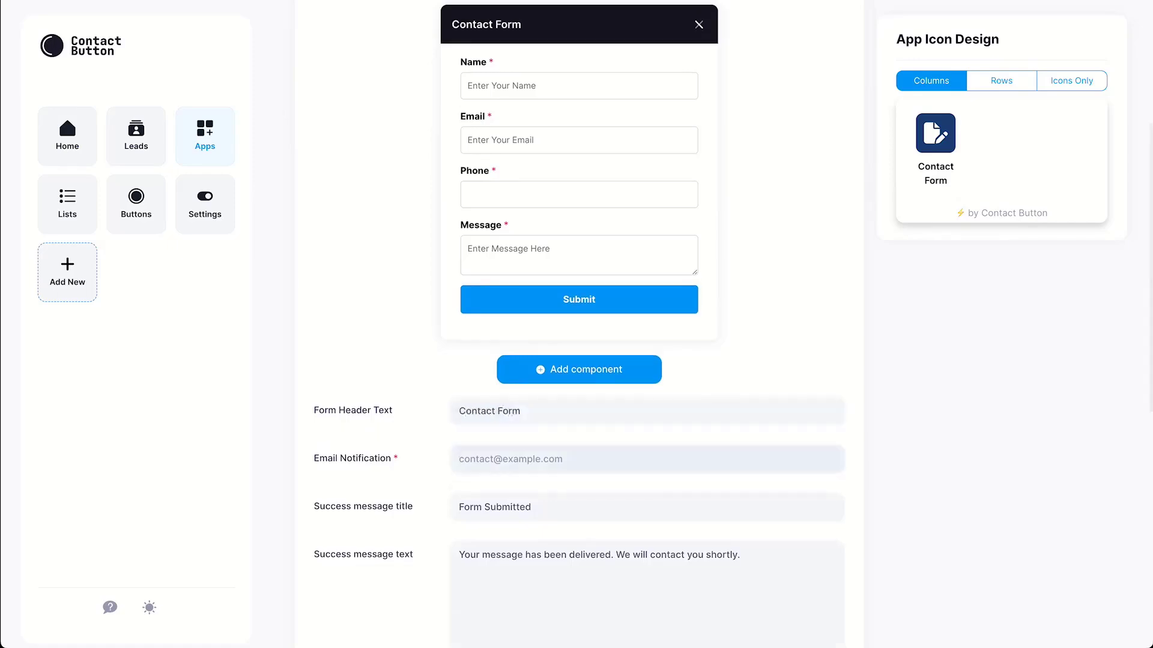
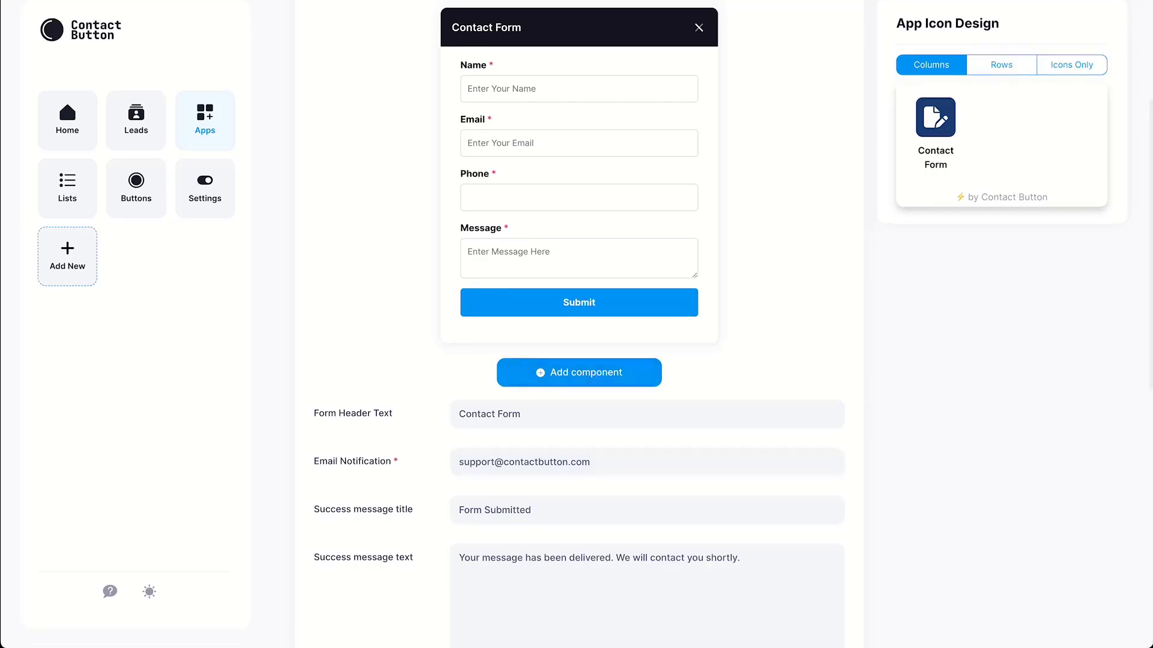
pyautogui.scroll(-10, 578, 324)
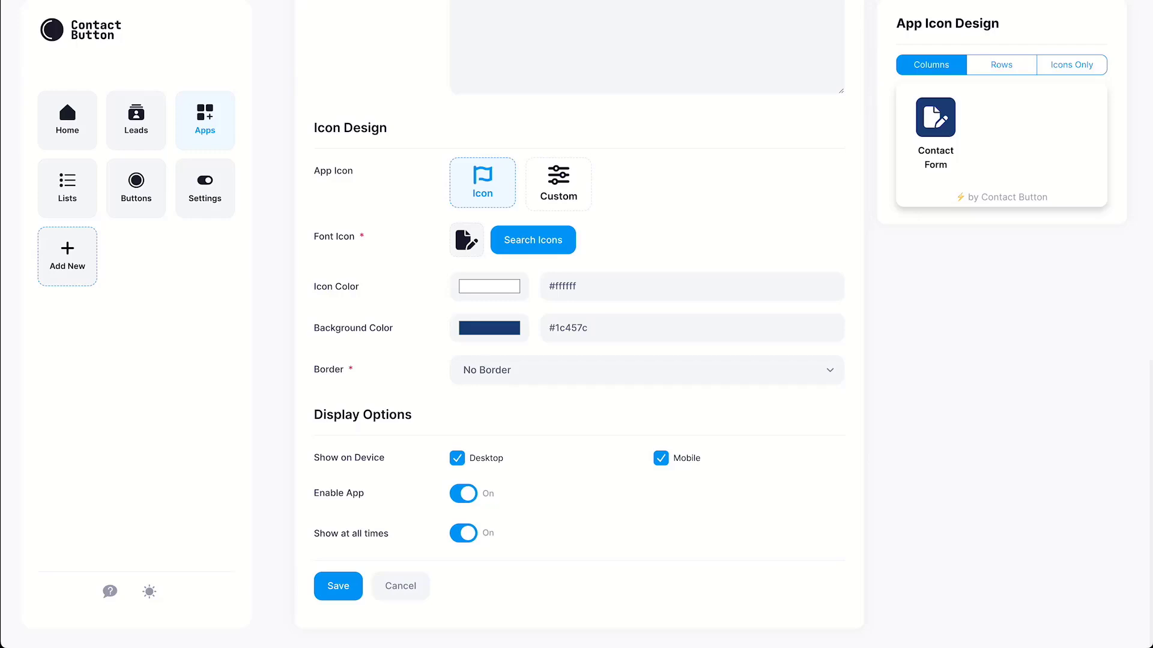
# Keep the current font icon after browsing the icon picker and the custom upload option
pyautogui.click(533, 240)
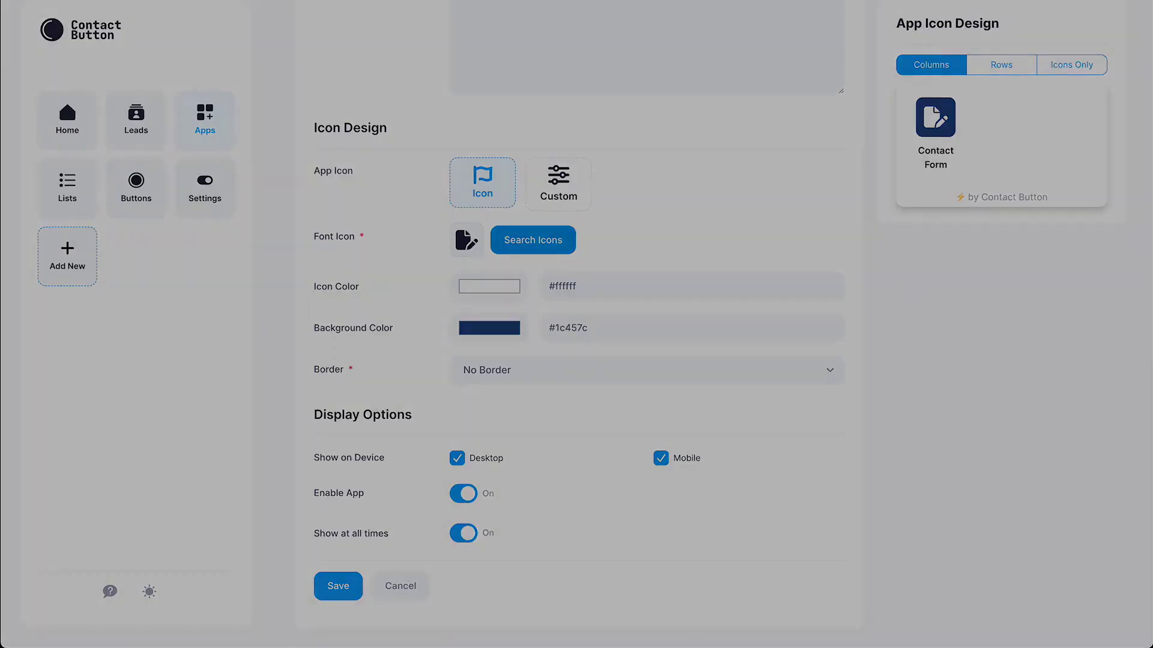
pyautogui.scroll(-10, 572, 300)
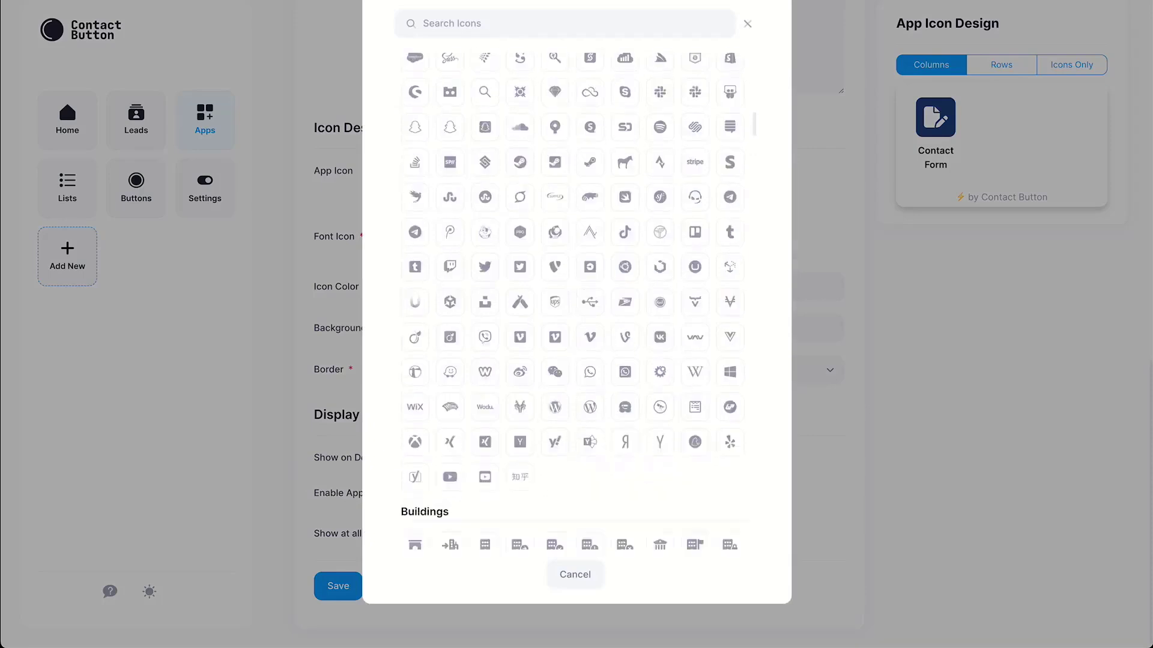
pyautogui.scroll(-10, 569, 300)
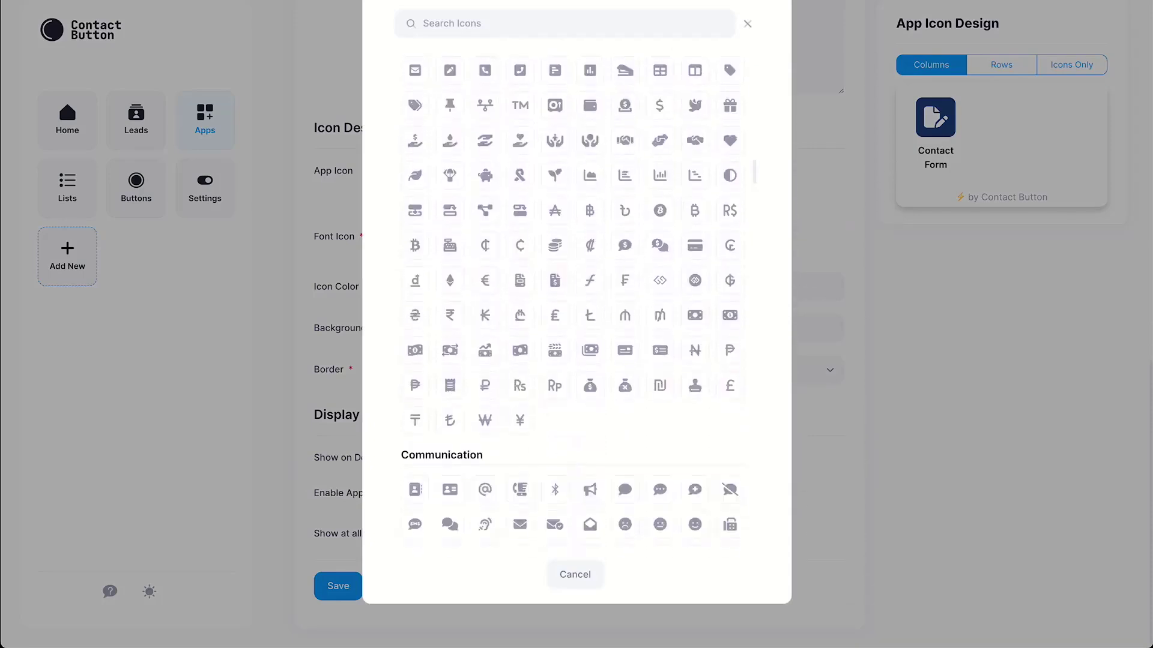
pyautogui.scroll(-10, 571, 300)
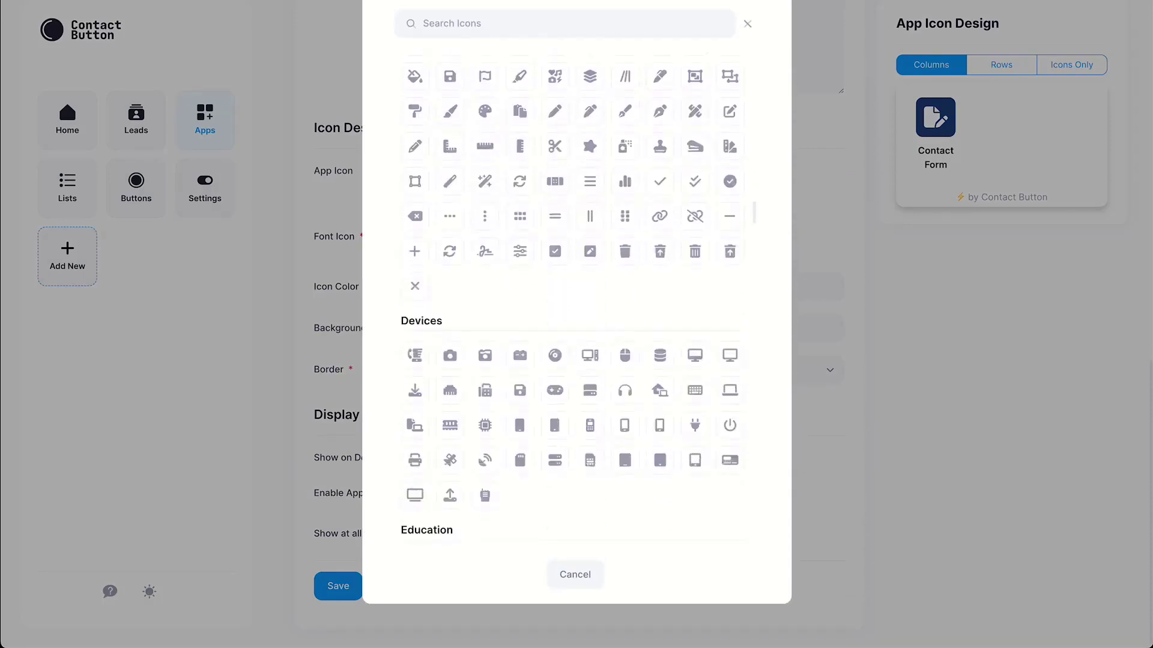
pyautogui.press('Escape')
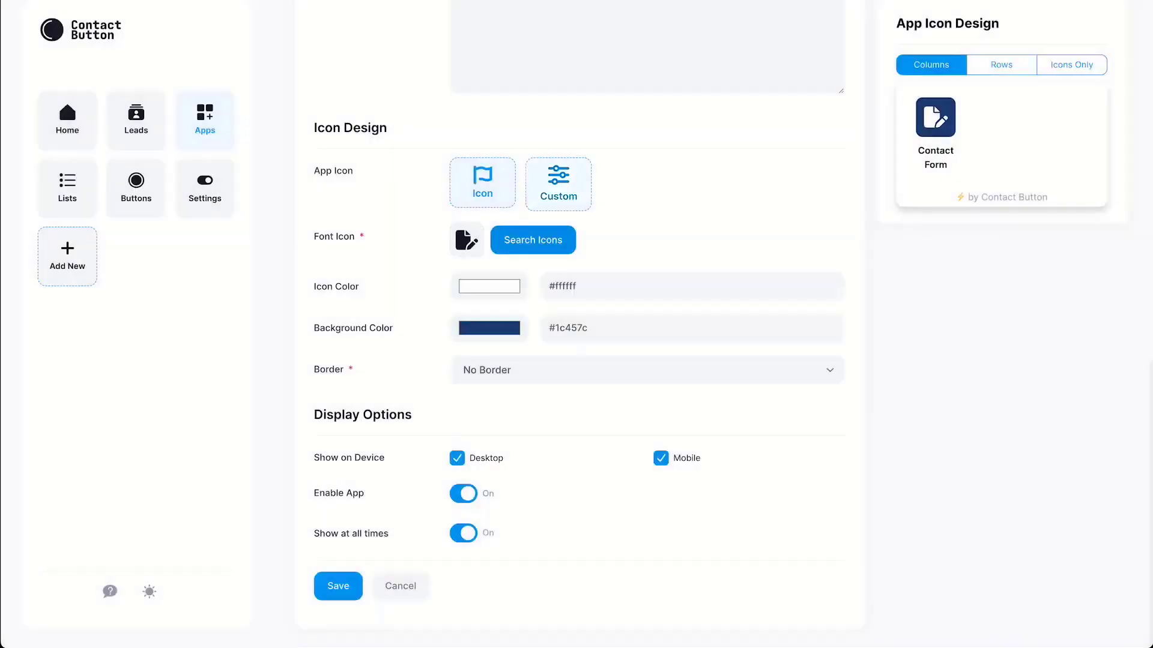
pyautogui.click(559, 184)
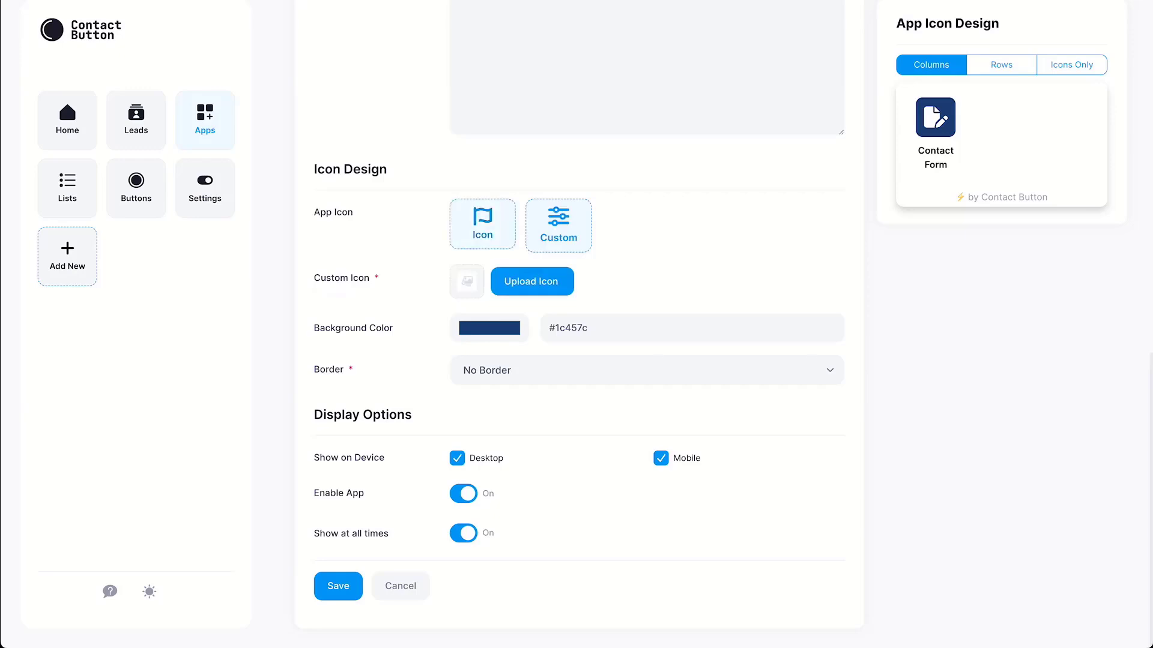
pyautogui.click(482, 224)
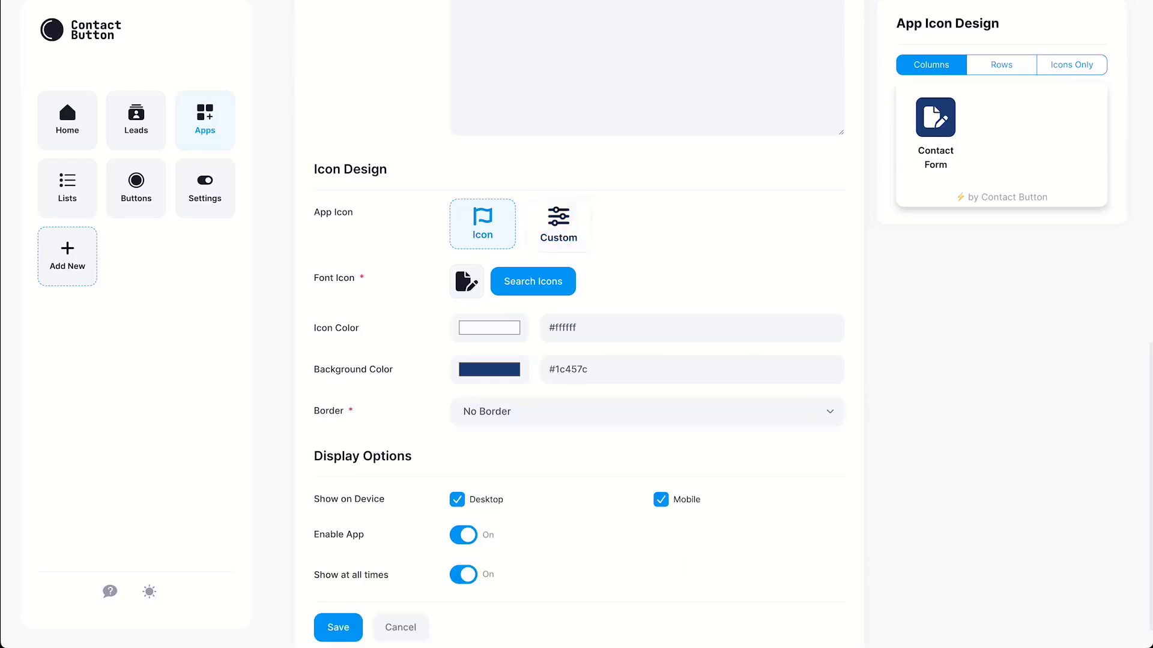
# Make the icon colour #1c457c on a #ffffff background
pyautogui.doubleClick(571, 369)
pyautogui.tripleClick(563, 328)
pyautogui.write('#1c457c')
pyautogui.doubleClick(556, 370)
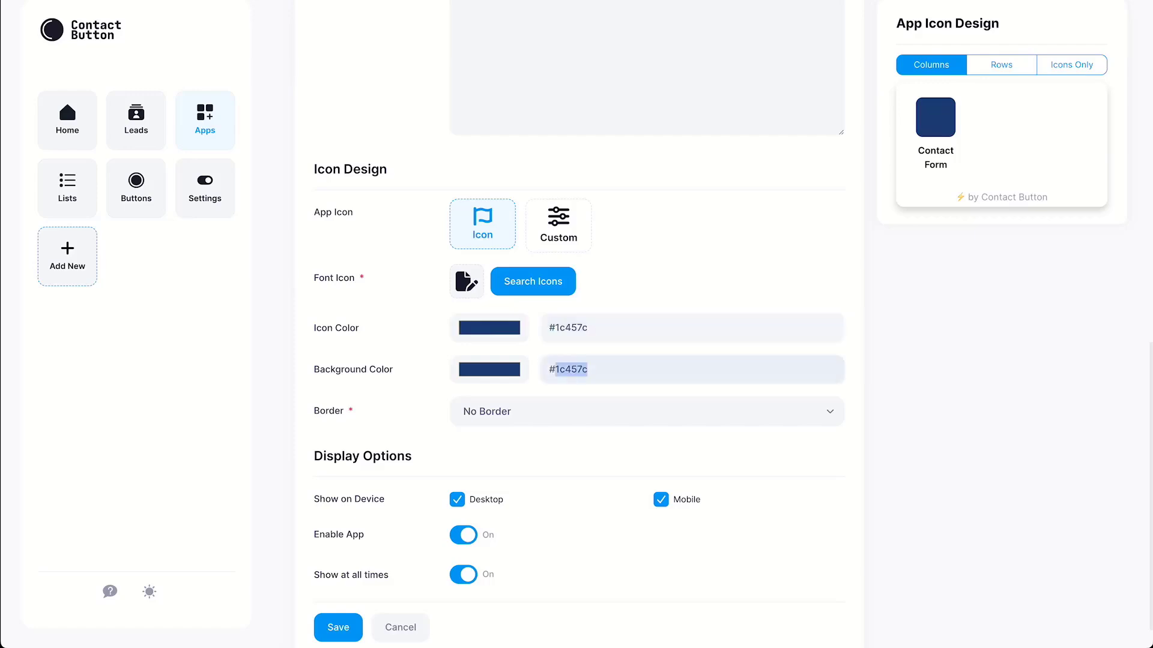
pyautogui.write('ffffff')
# Add a border around the app icon with border colour #1c457c
pyautogui.click(647, 411)
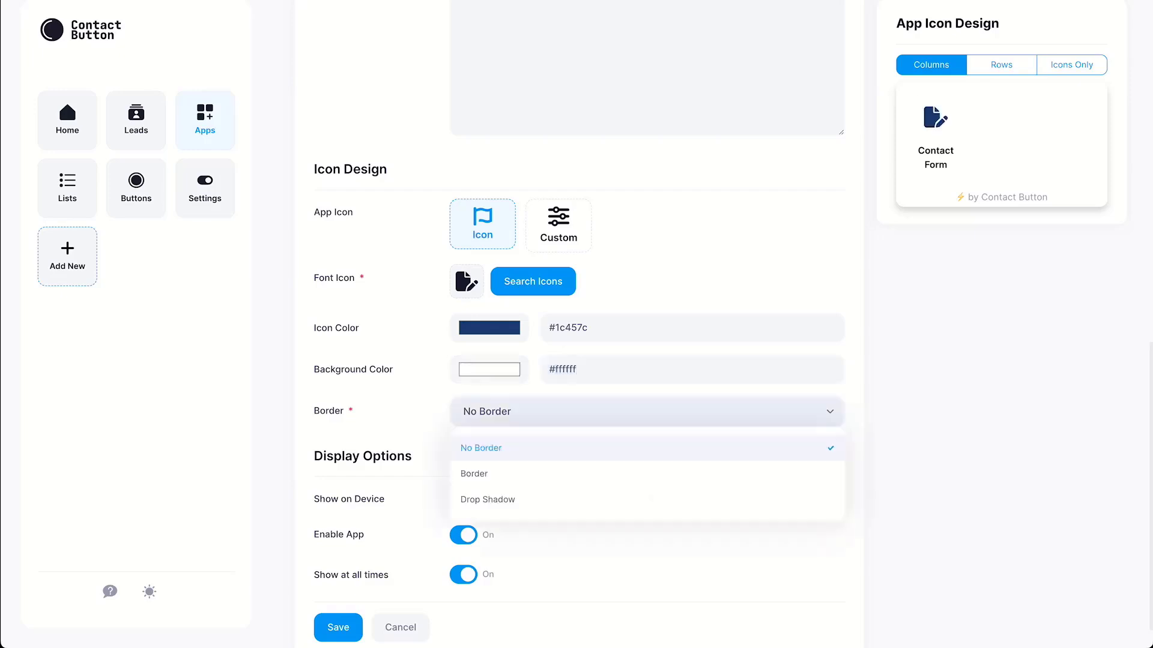
pyautogui.click(481, 471)
pyautogui.tripleClick(563, 454)
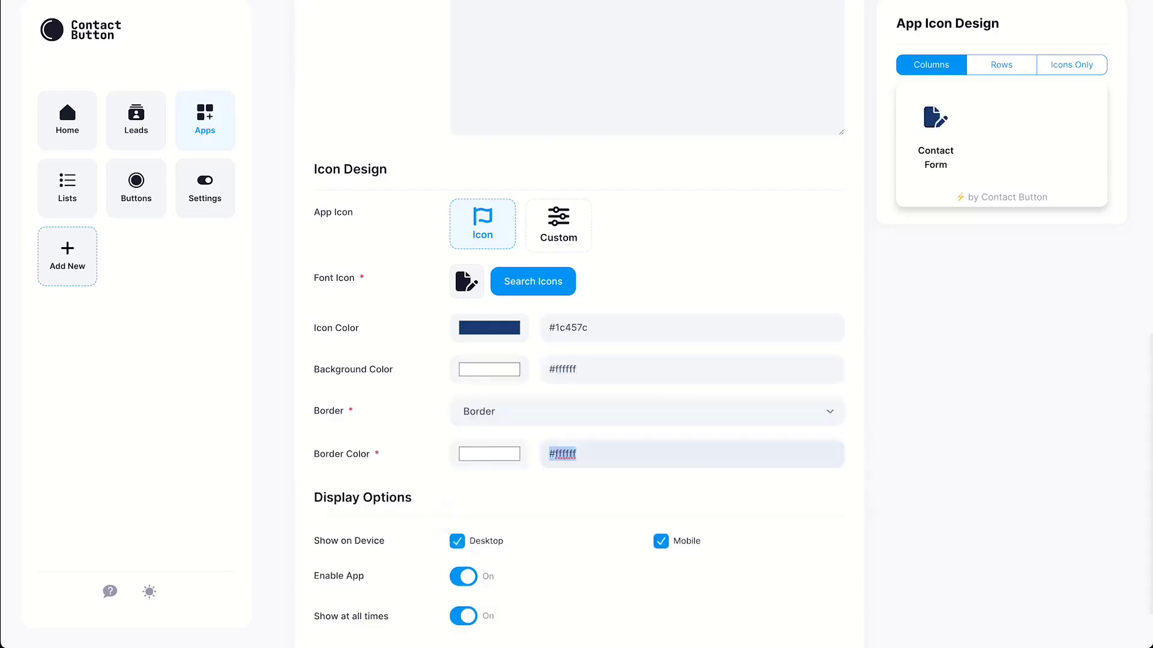
pyautogui.write('#1c457c')
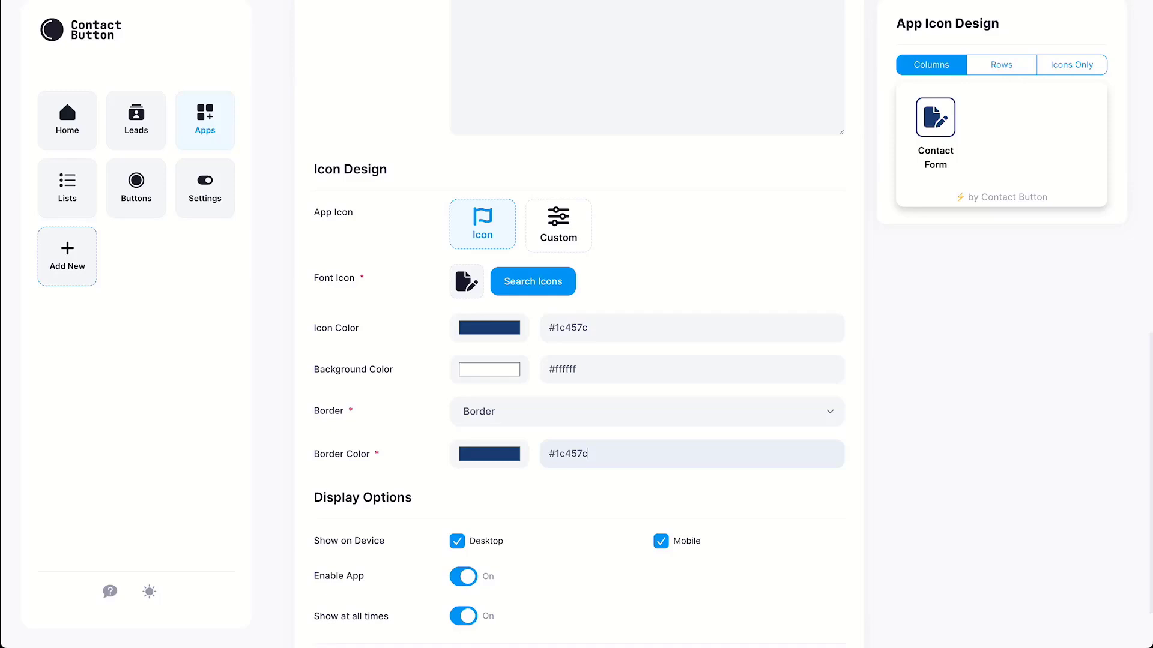
pyautogui.scroll(-2, 576, 360)
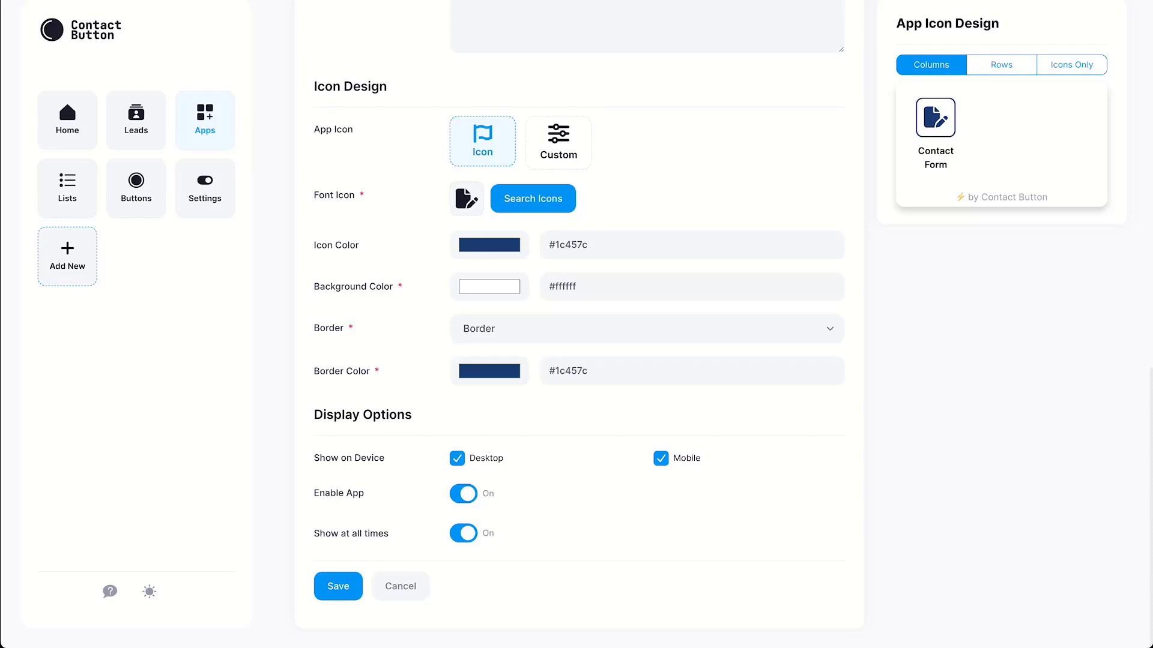
# Untick Desktop, keep 'Show at all times' on, and save the Contact Form app
pyautogui.click(457, 459)
pyautogui.click(463, 534)
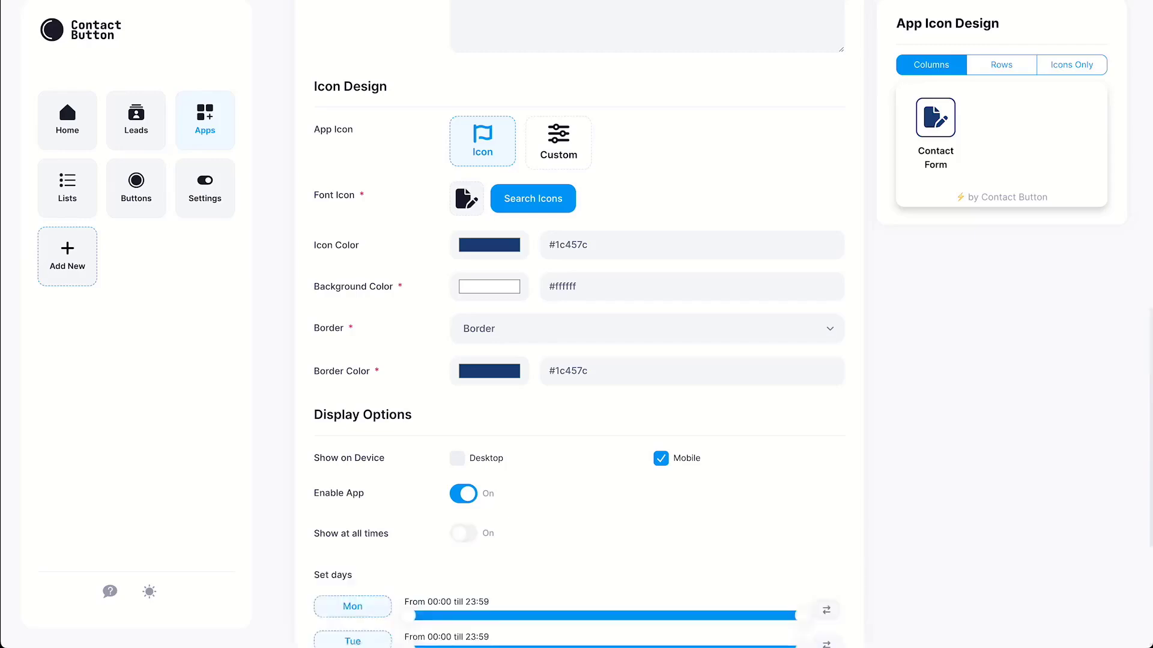
pyautogui.scroll(-5, 576, 324)
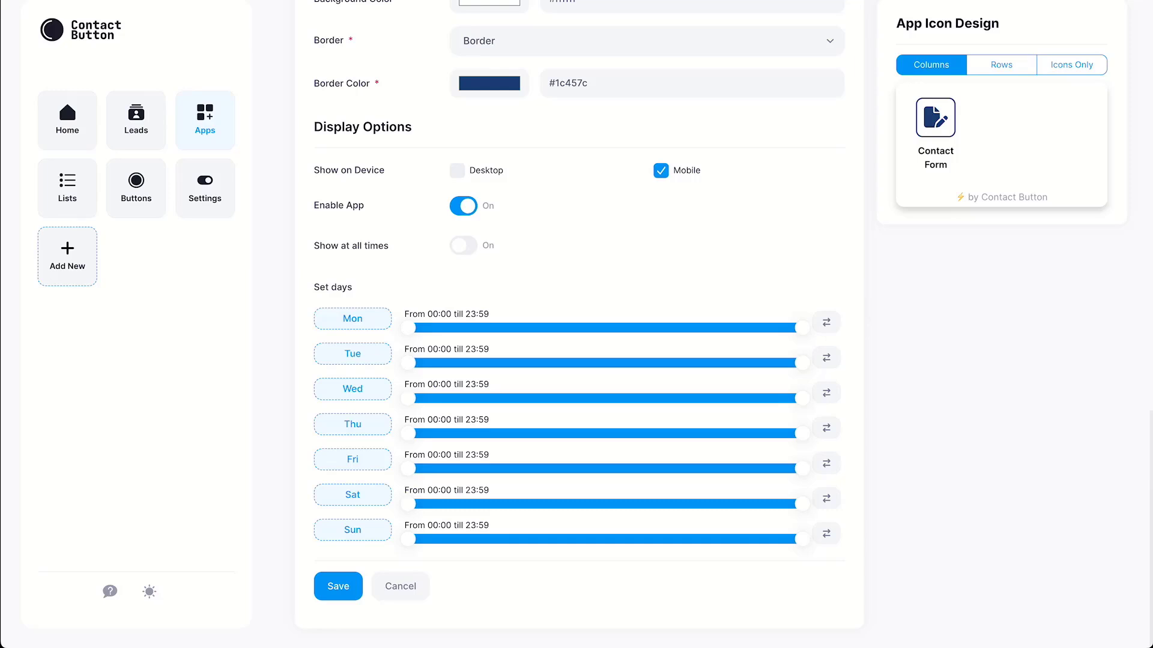
pyautogui.moveTo(802, 327)
pyautogui.mouseDown()
pyautogui.moveTo(661, 327)
pyautogui.moveTo(803, 328)
pyautogui.mouseUp()
pyautogui.click(464, 245)
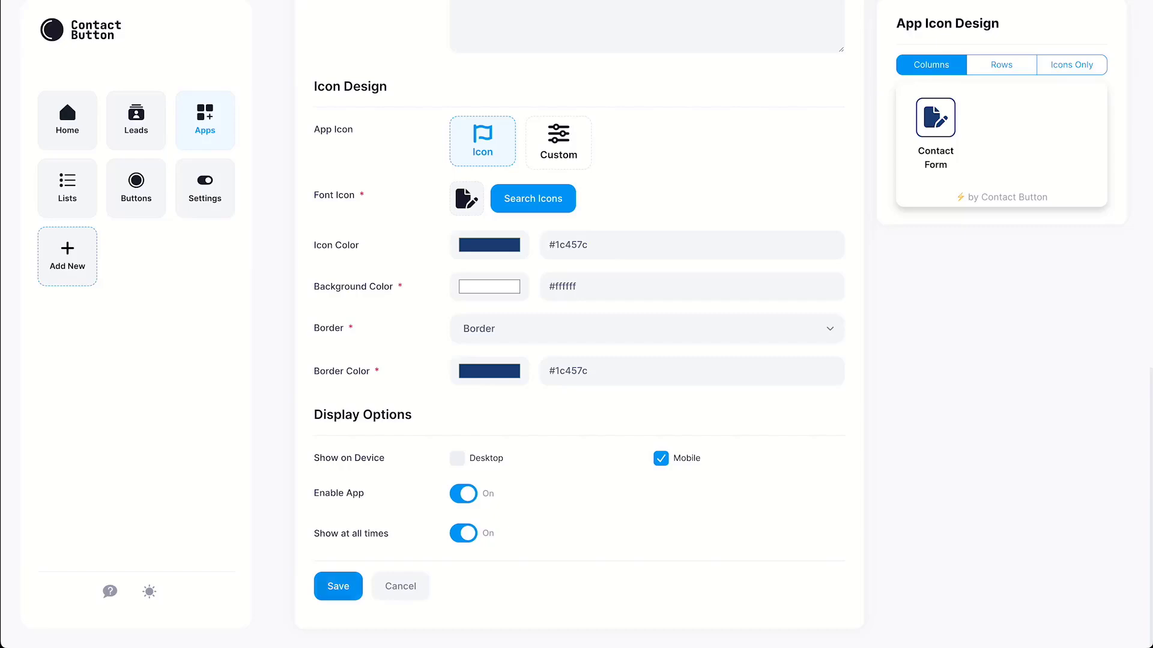
pyautogui.click(338, 586)
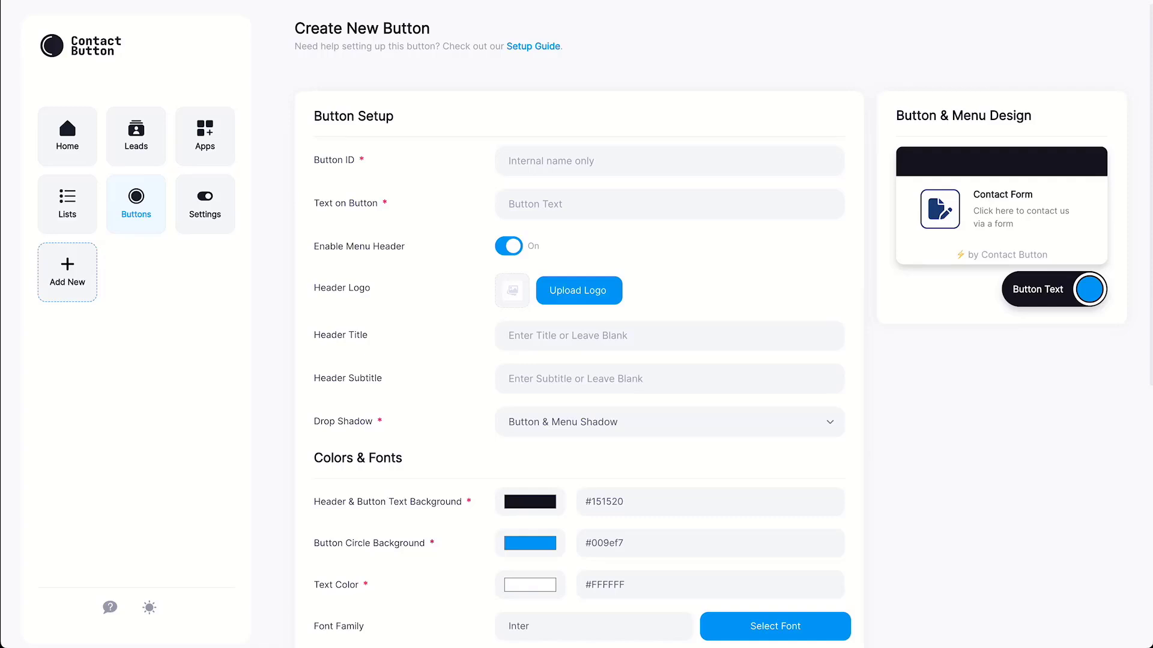
# Set Button ID to 'Website Button' and button text to 'Contact Us', leaving the menu header enabled
pyautogui.click(669, 161)
pyautogui.write('Website Button')
pyautogui.click(670, 204)
pyautogui.write('Contact ')
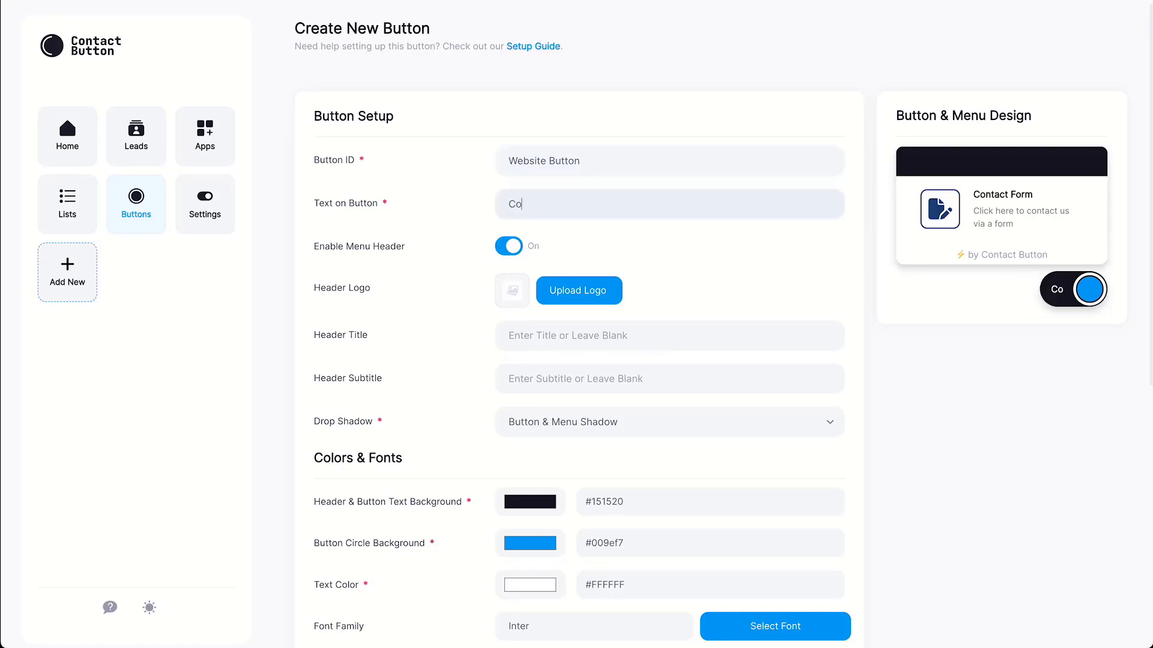
pyautogui.write('Us')
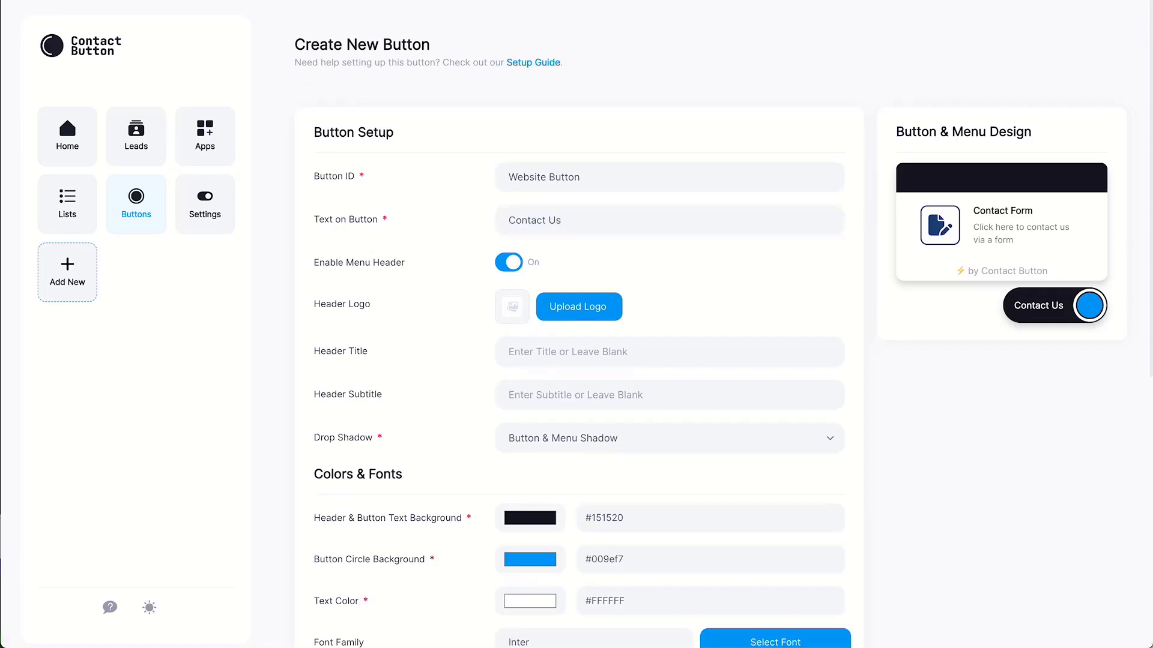
pyautogui.click(509, 262)
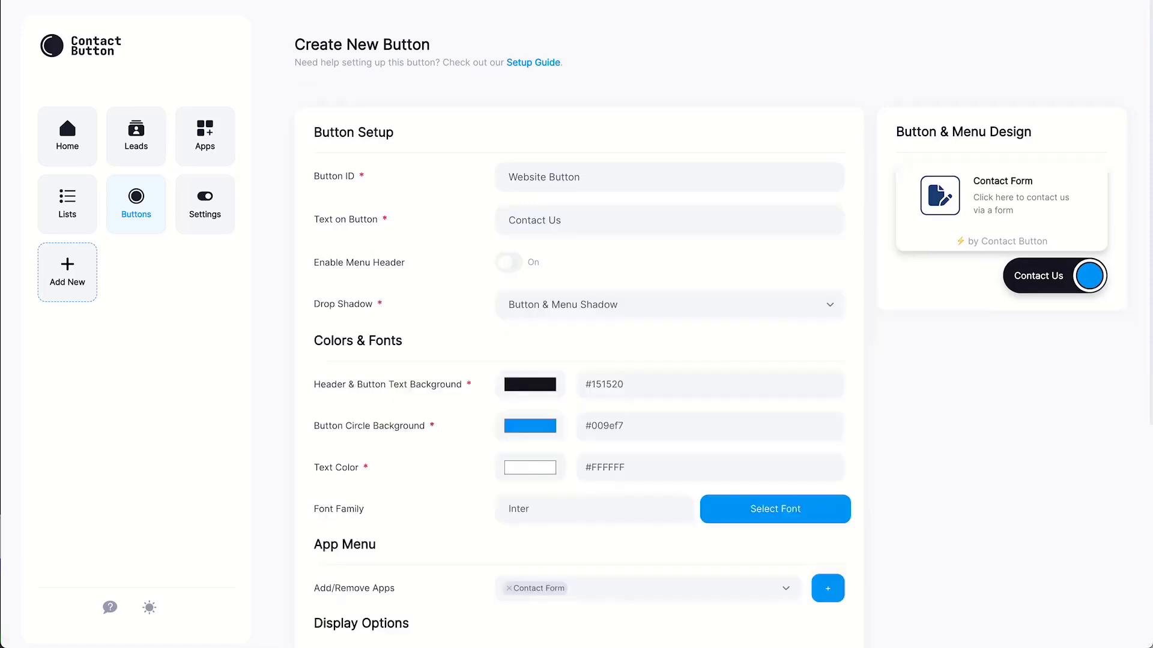
pyautogui.click(509, 262)
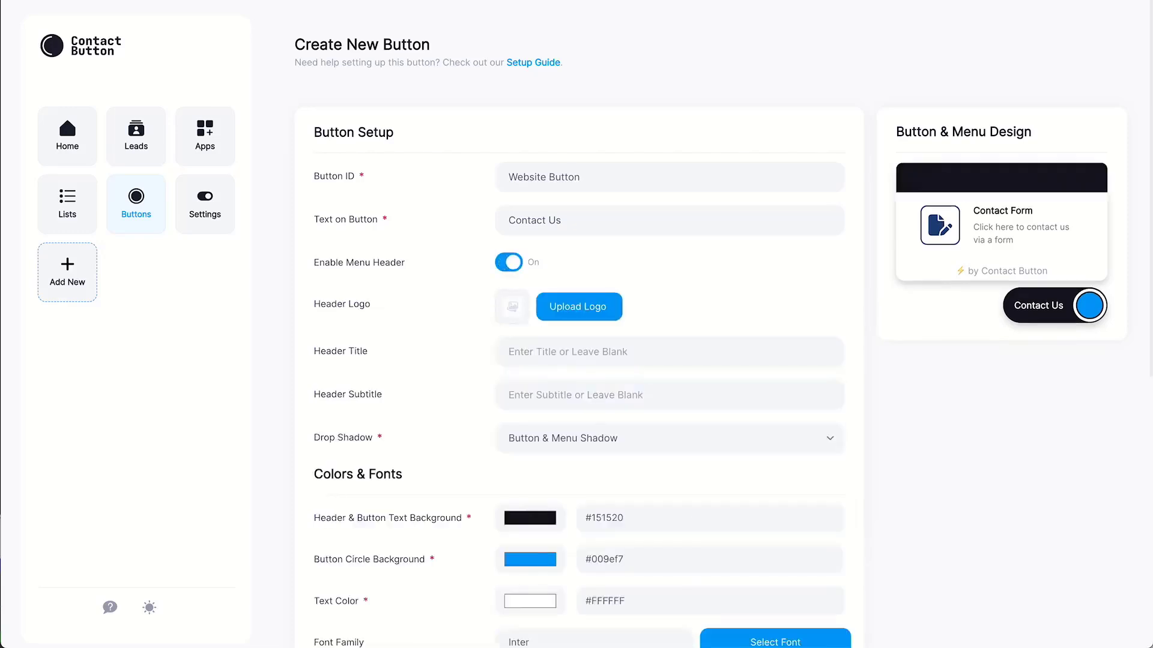
pyautogui.click(508, 262)
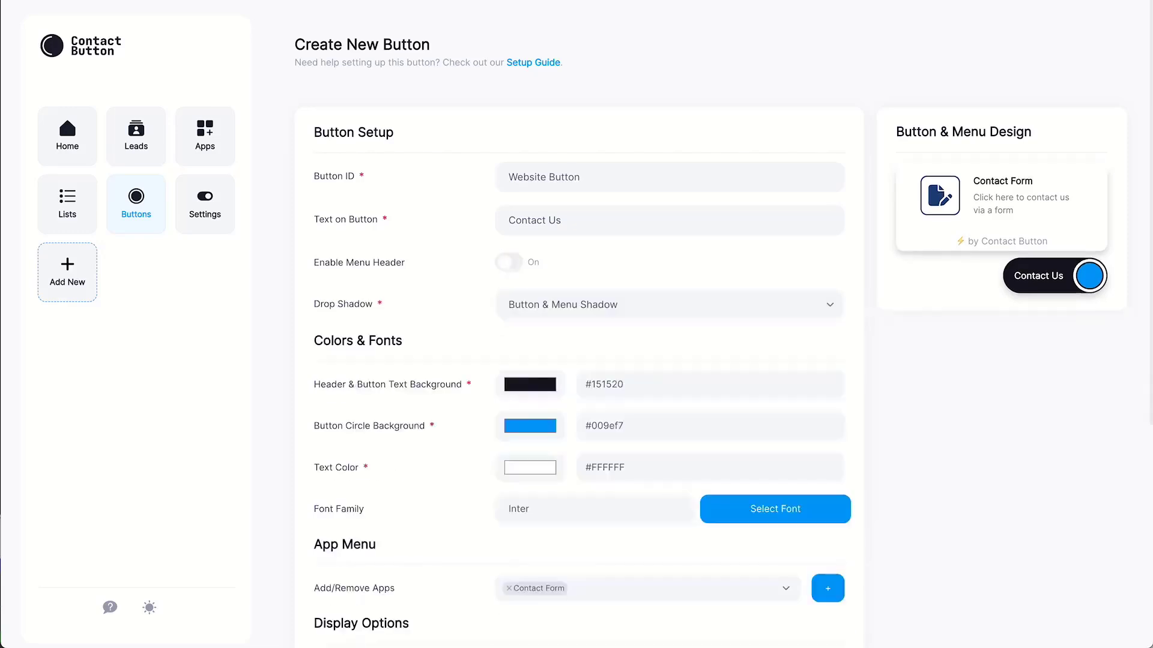
pyautogui.click(509, 262)
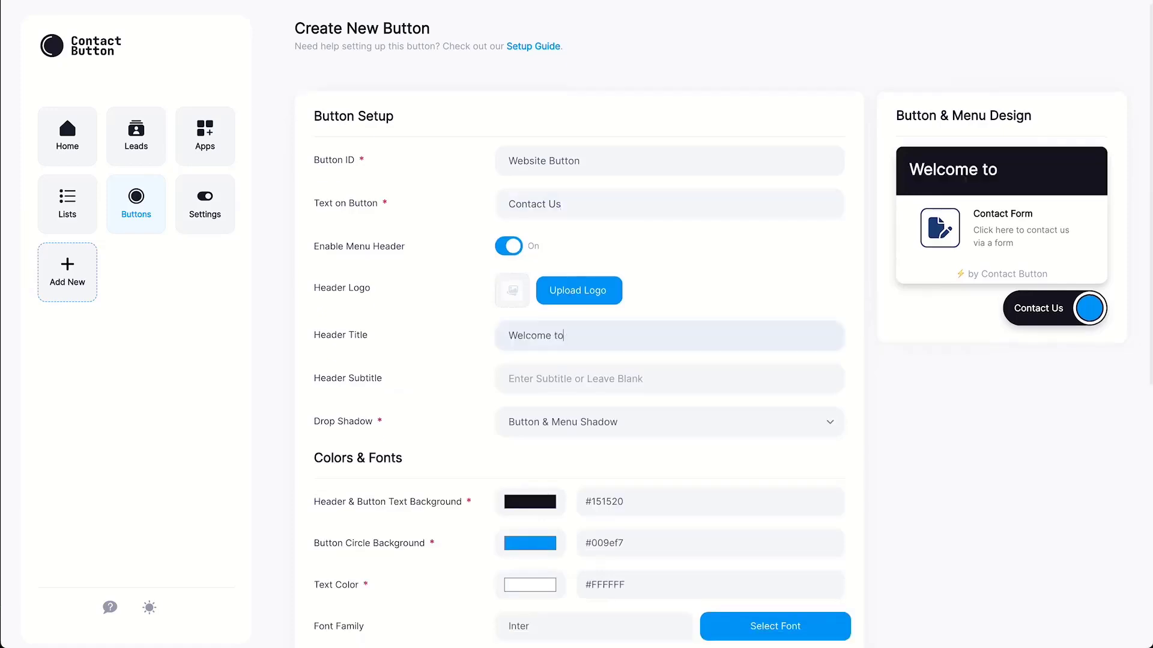
# Title the menu header 'Welcome to Contact Button!' and keep Button & Menu Shadow
pyautogui.write('Contact ')
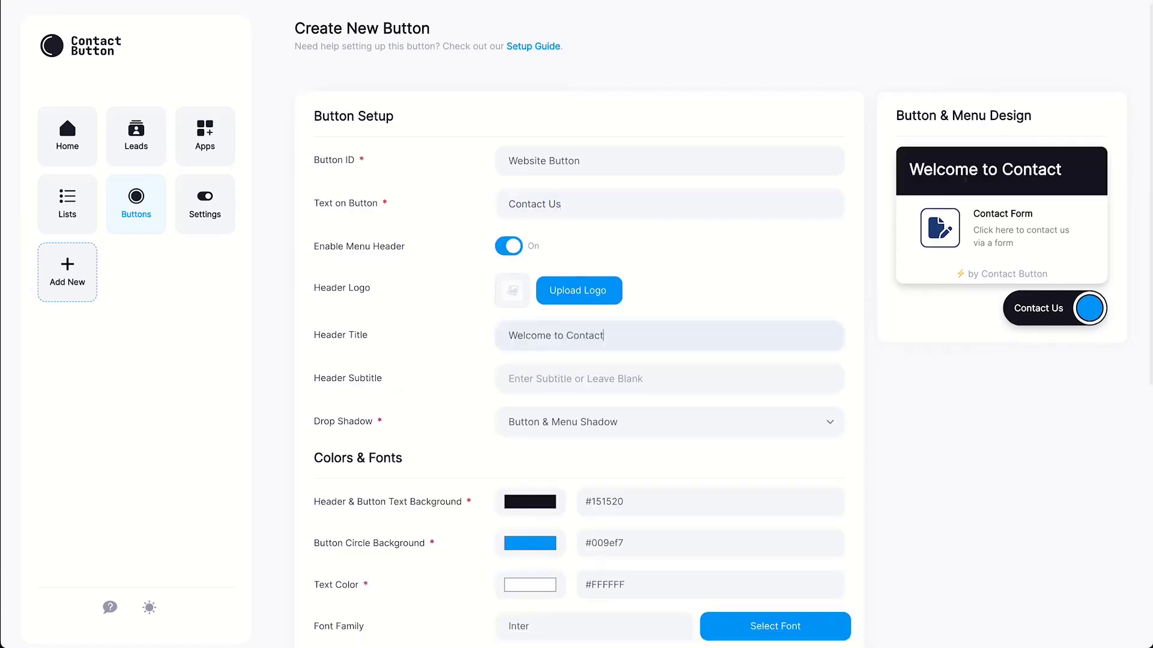
pyautogui.write('Button!')
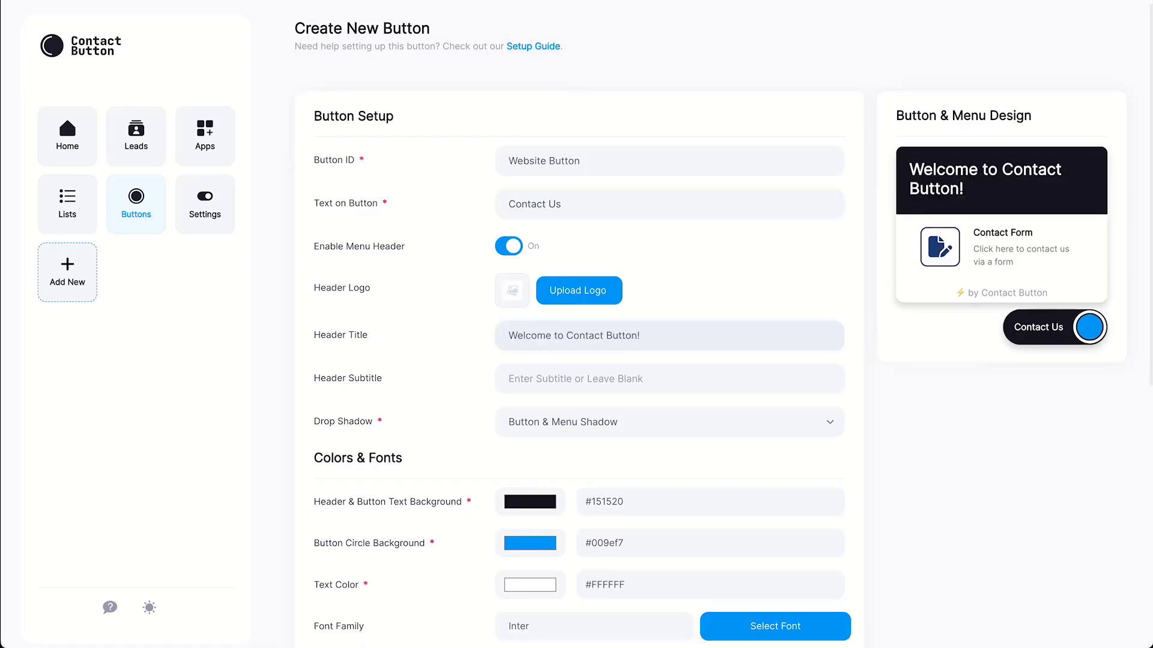
pyautogui.click(669, 421)
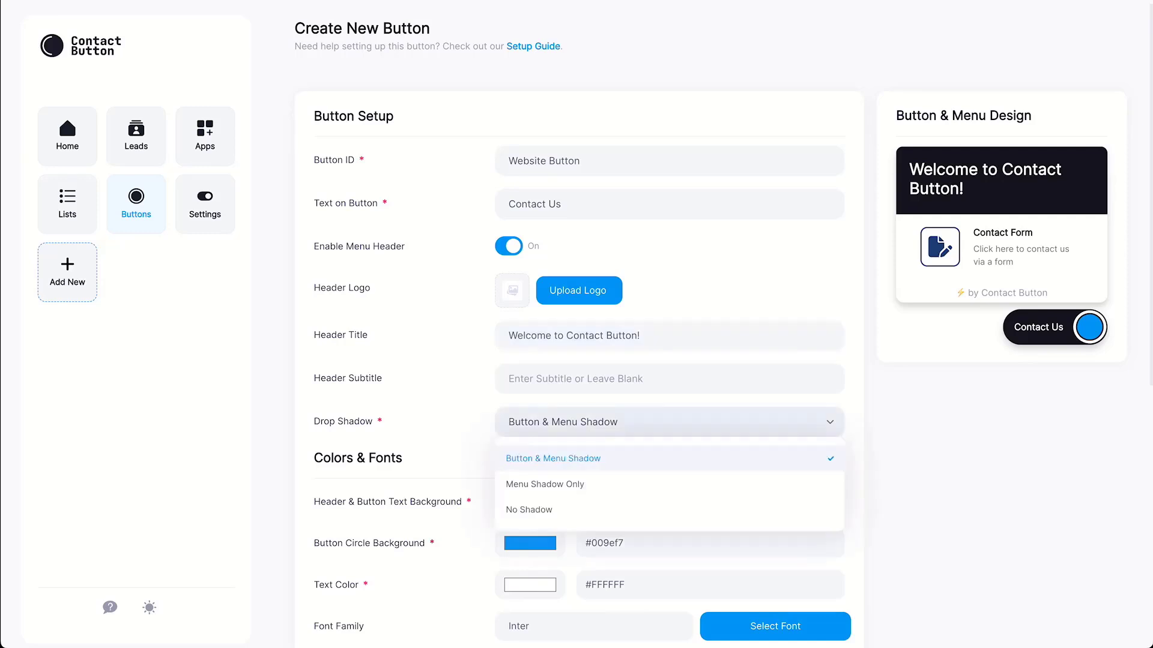
pyautogui.press('Escape')
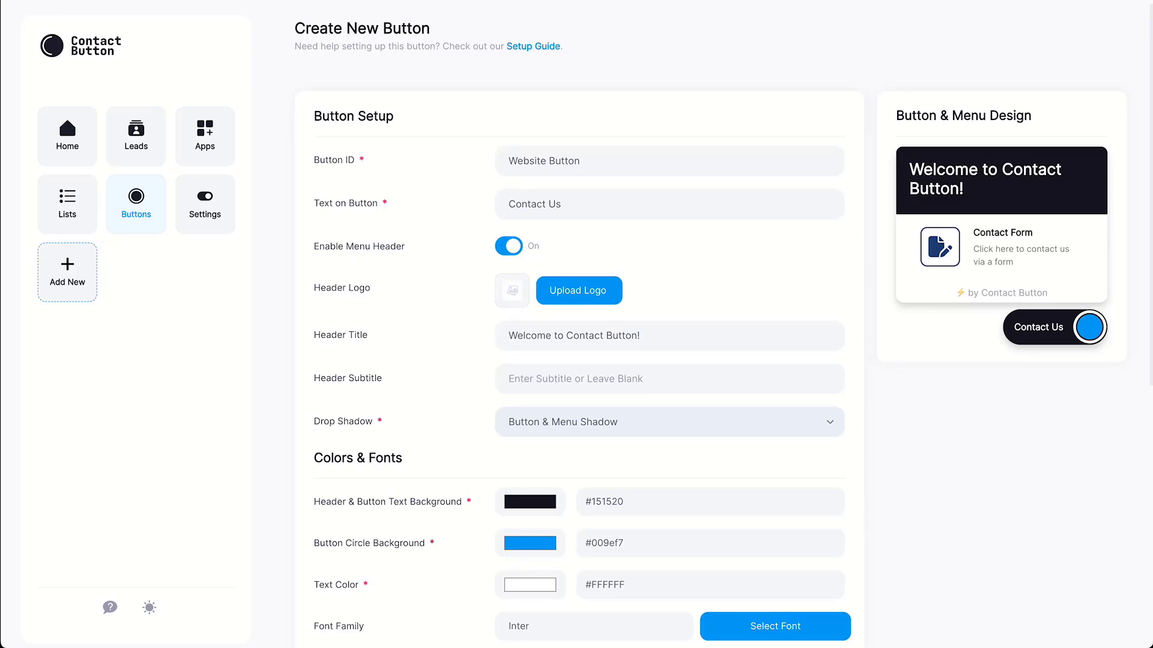
# Set header and button background to #2929a3 and the button circle to green #93f500
pyautogui.click(530, 501)
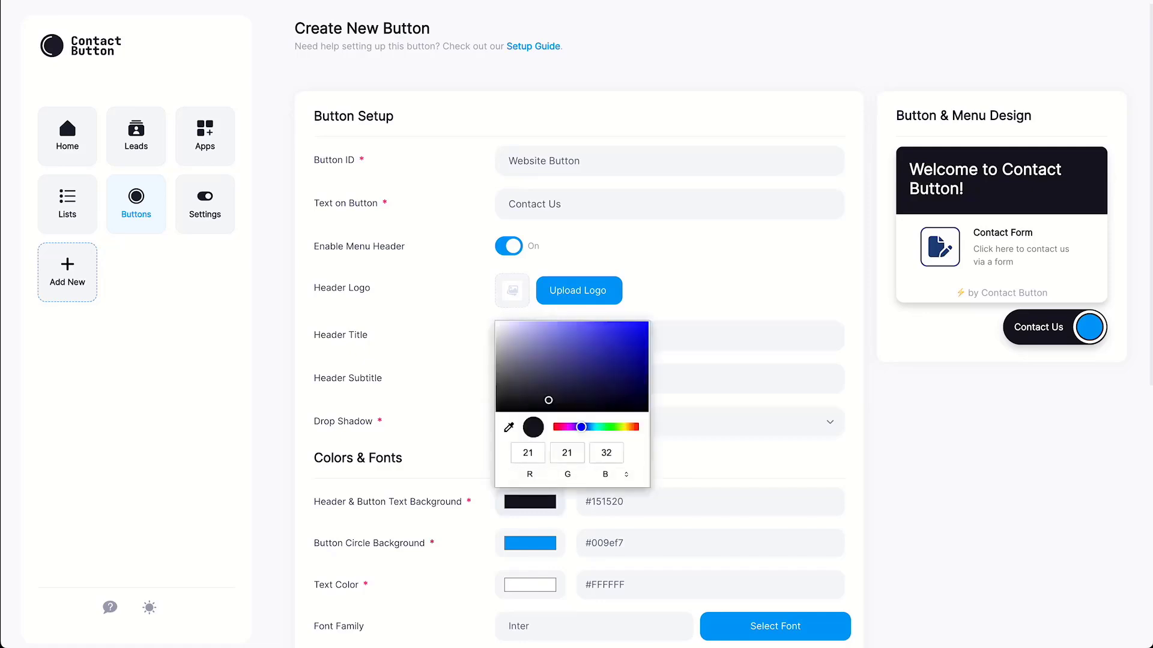
pyautogui.click(610, 354)
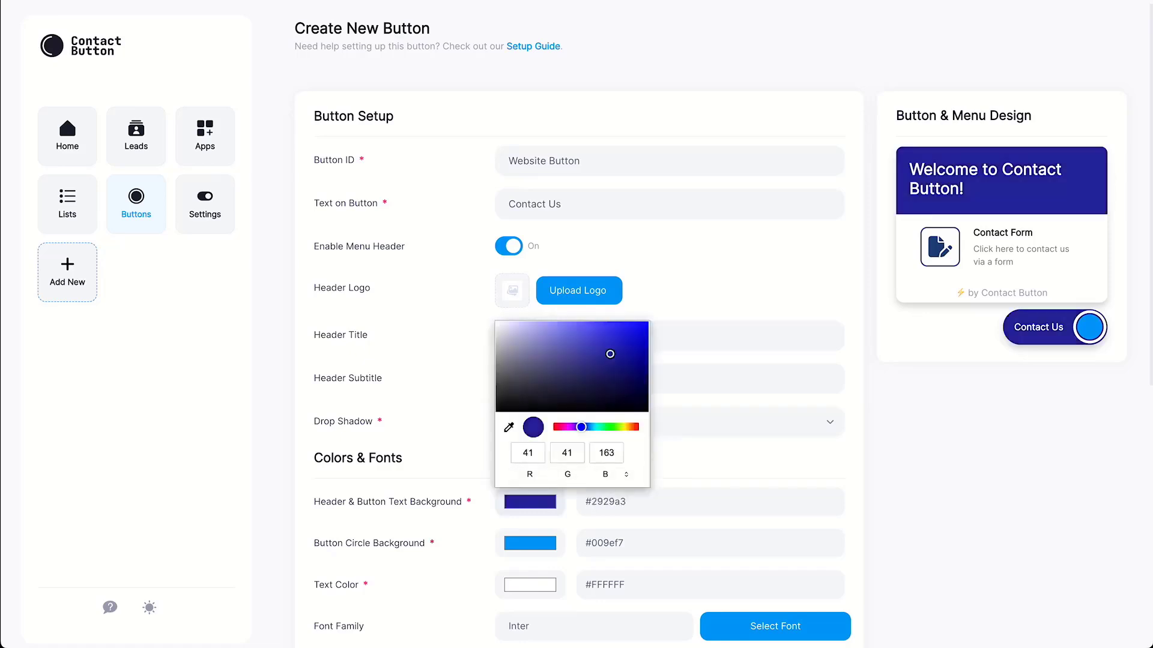
pyautogui.press('Escape')
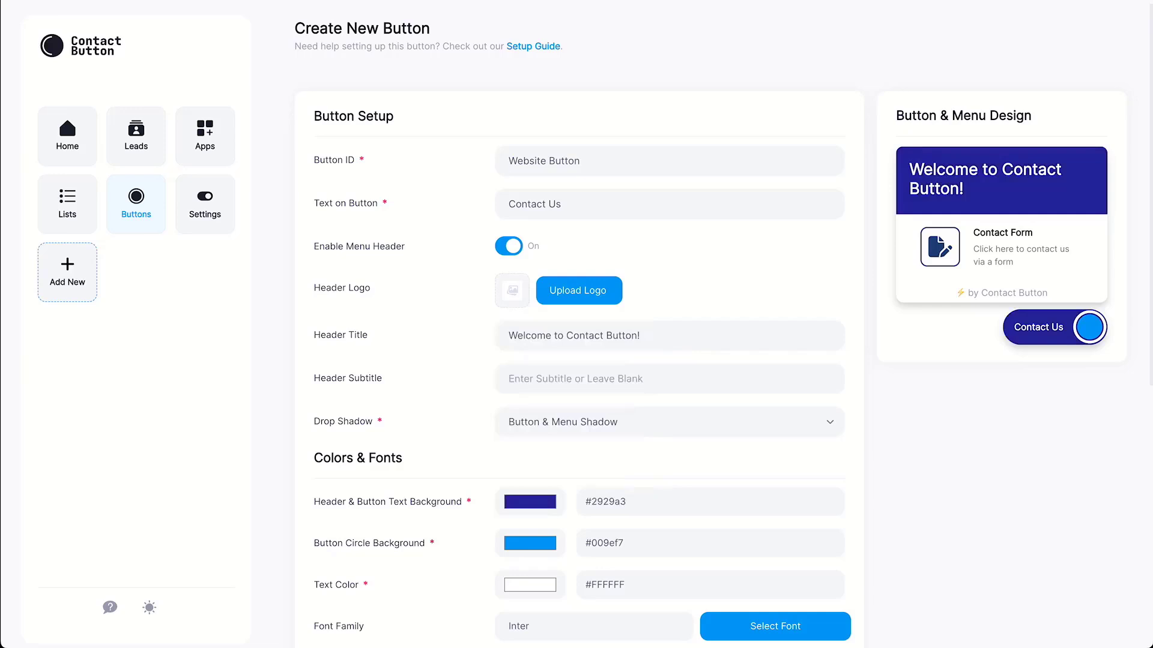
pyautogui.click(529, 543)
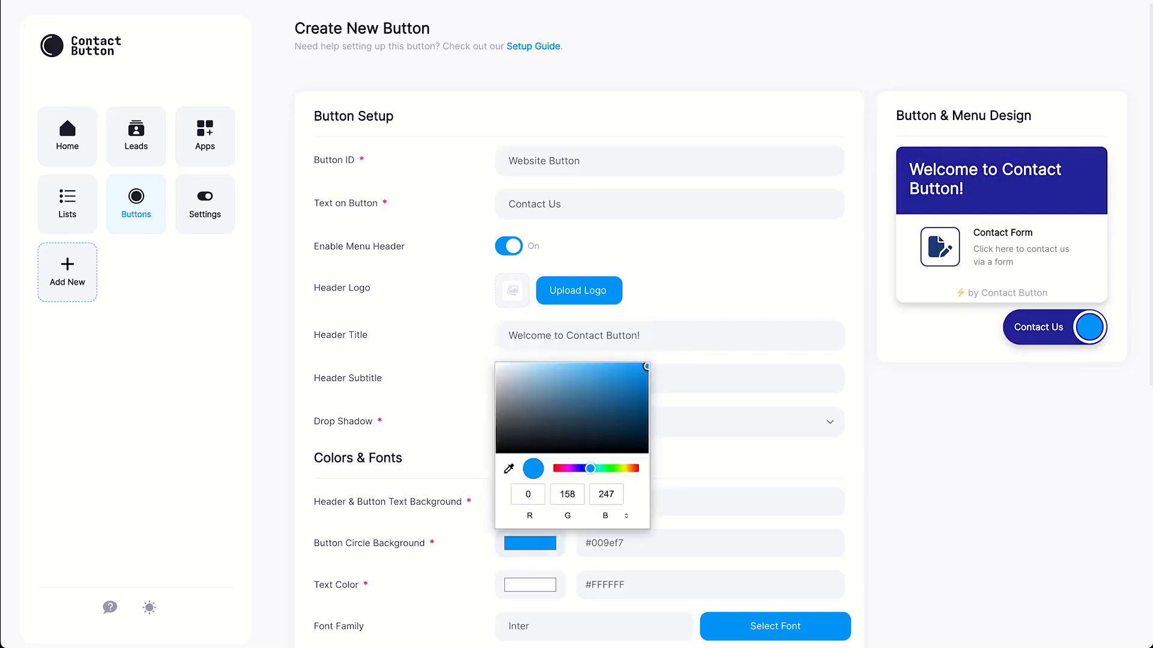
pyautogui.click(619, 468)
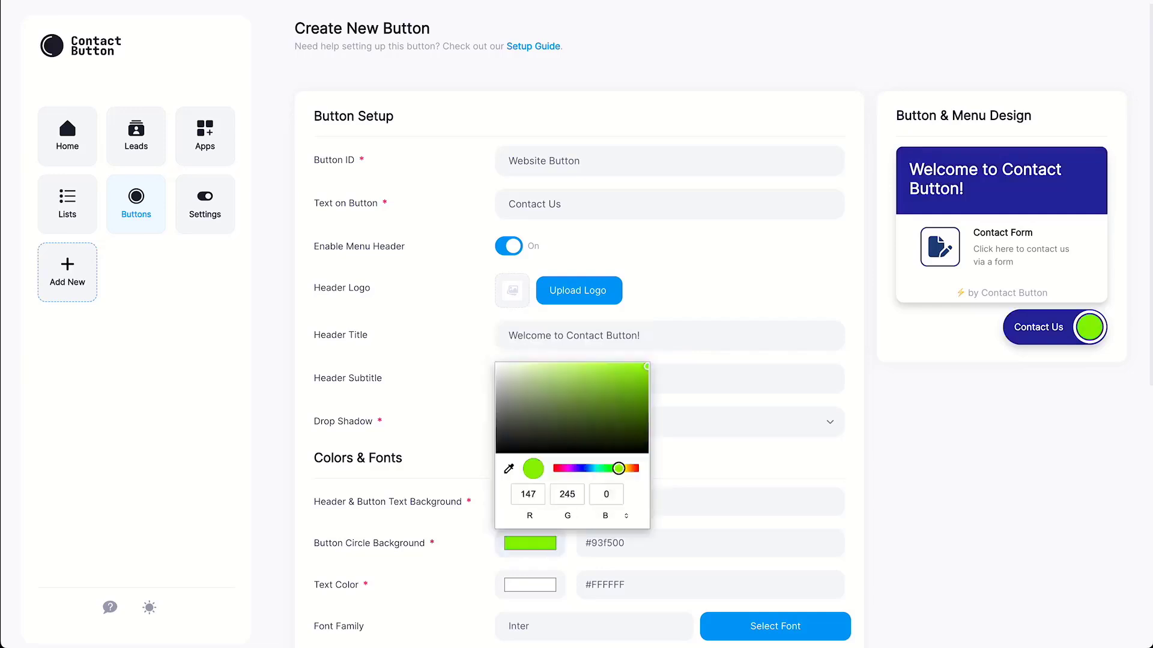
pyautogui.press('Escape')
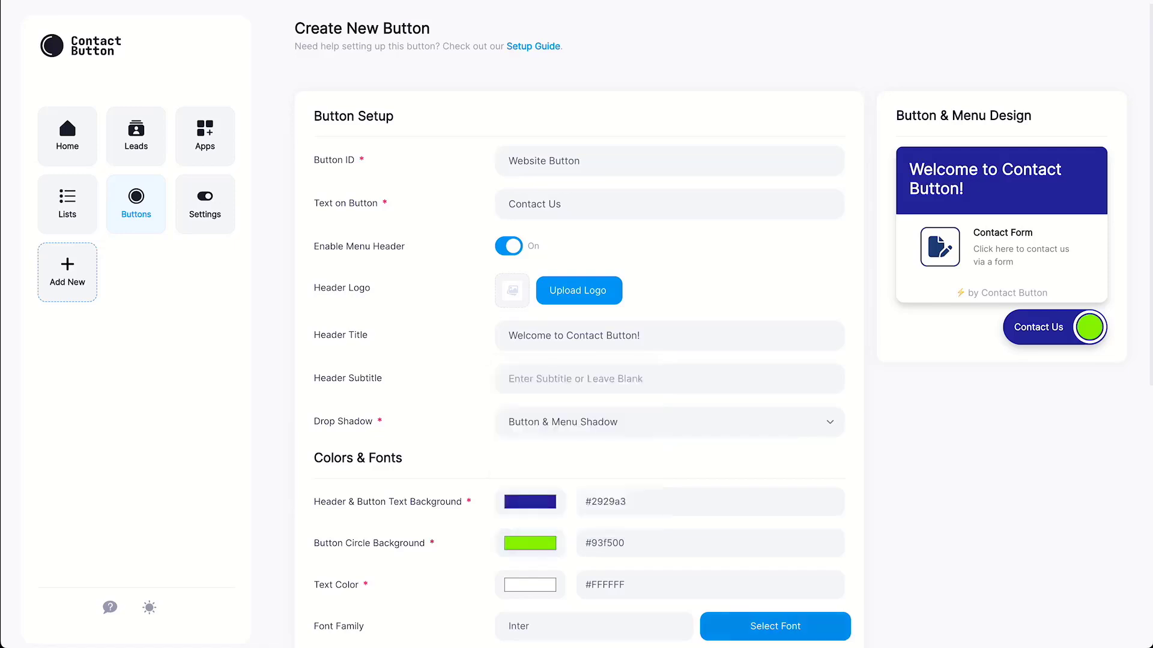
# Change the button font from Inter to Poppins
pyautogui.click(775, 626)
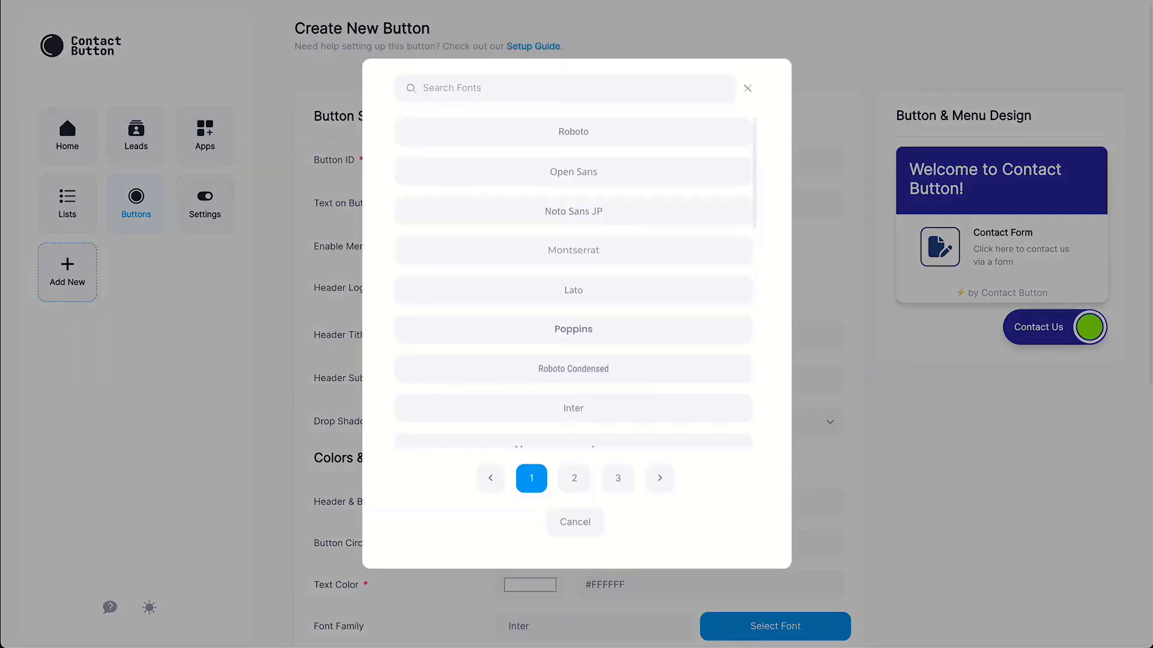
pyautogui.click(573, 329)
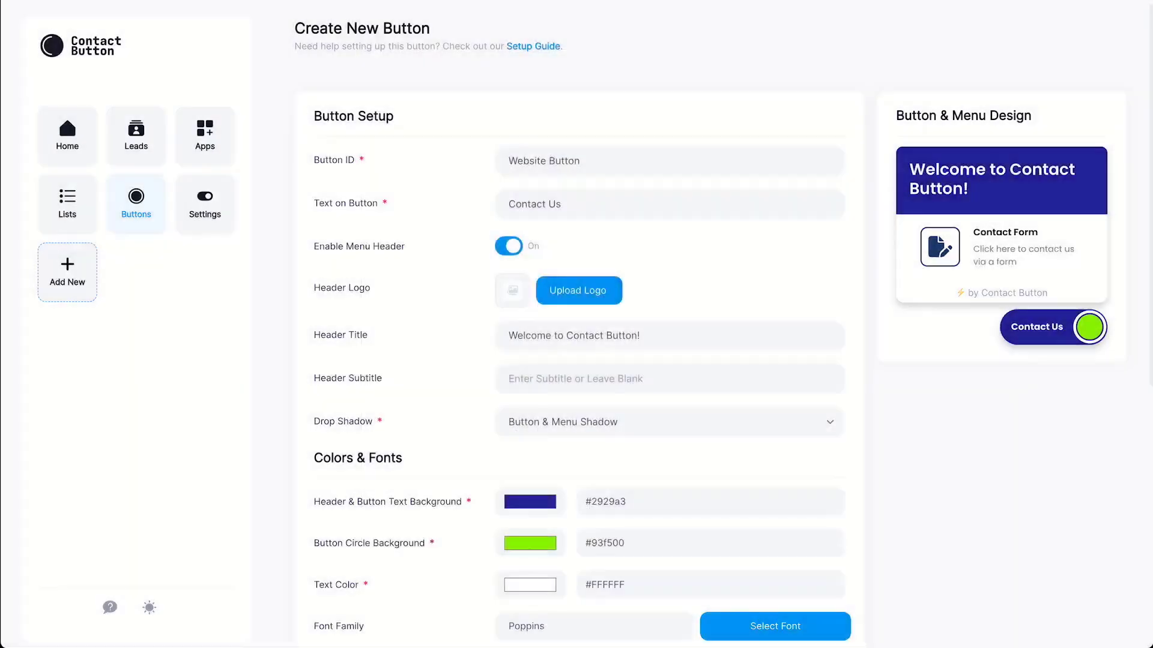
pyautogui.scroll(-8, 706, 327)
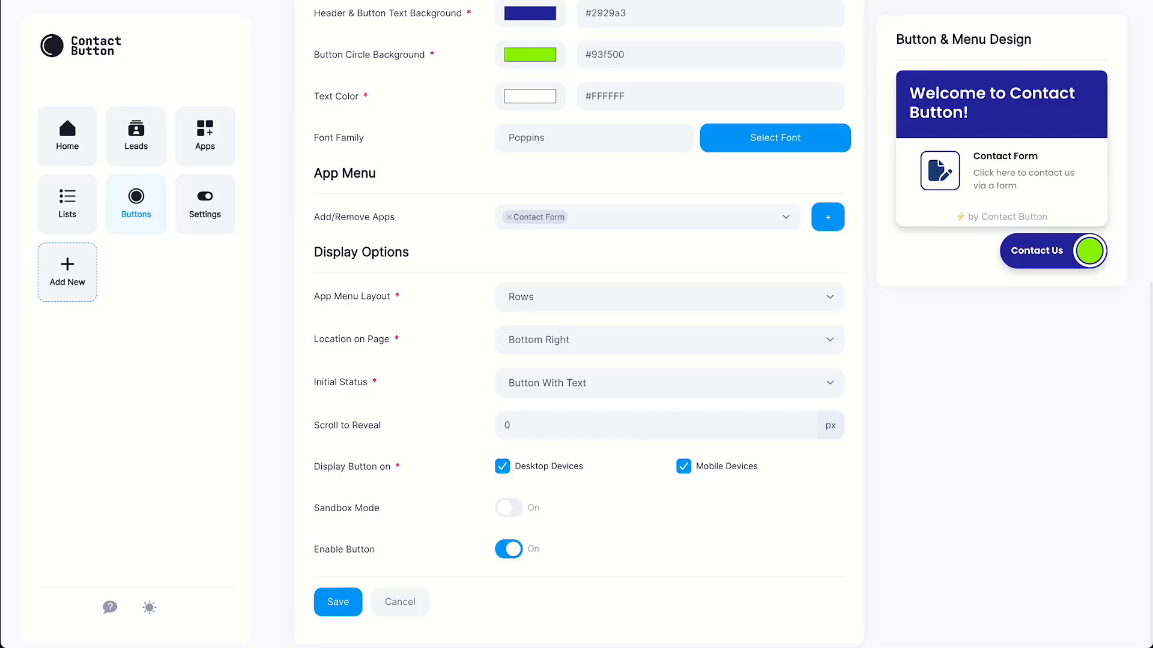
# Set the app menu layout to Columns
pyautogui.click(669, 297)
pyautogui.click(529, 330)
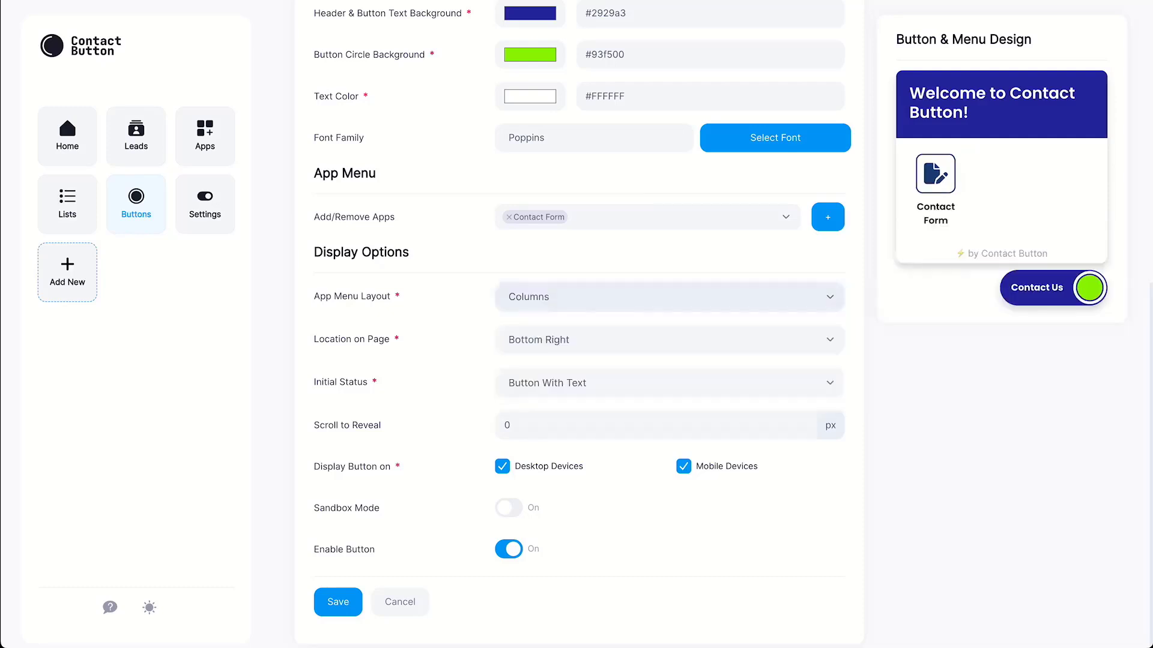
pyautogui.click(670, 296)
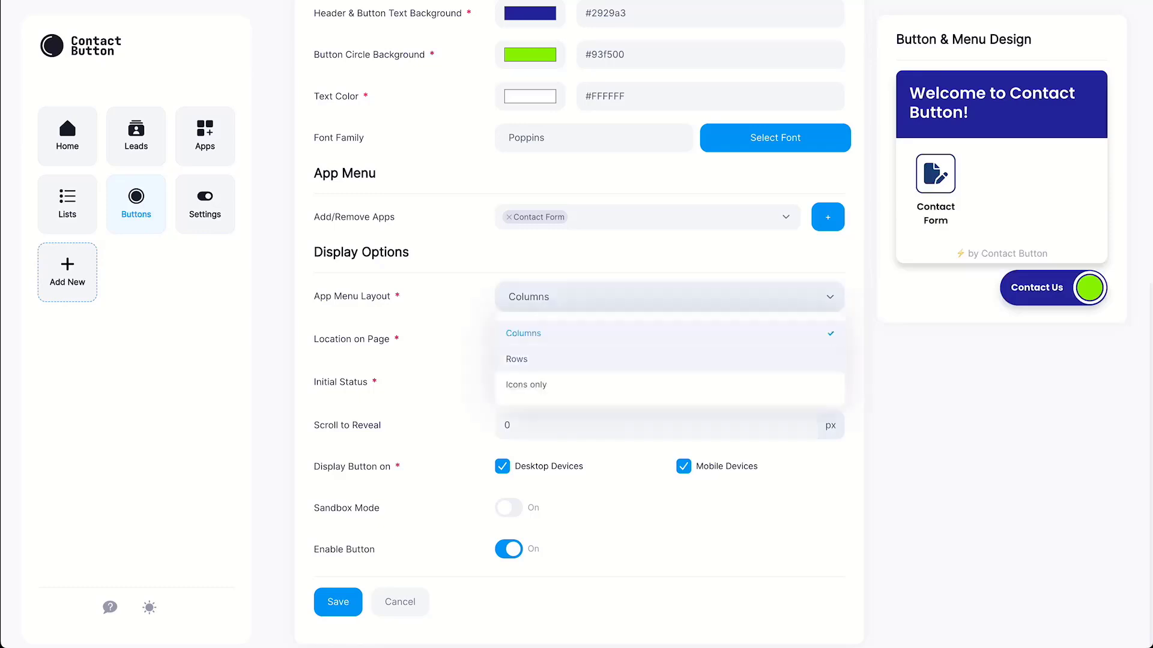
pyautogui.click(528, 383)
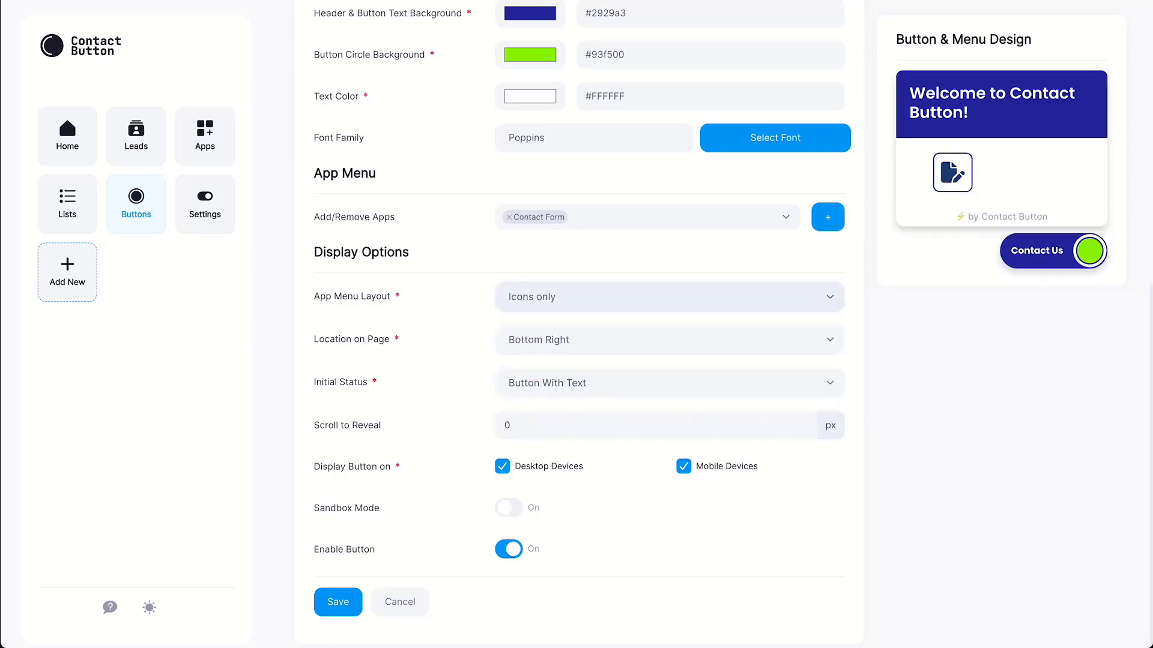
pyautogui.click(670, 296)
pyautogui.click(524, 333)
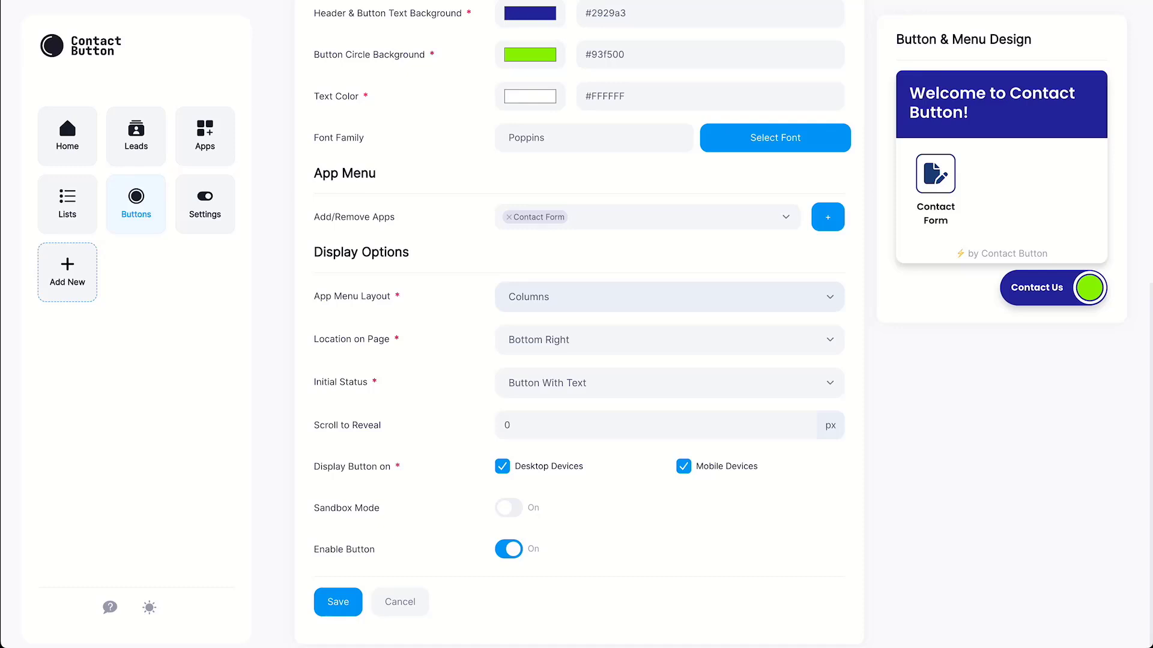
# Start as Circle Button Only, reveal after 20 px of scrolling, and show on desktop only
pyautogui.click(669, 383)
pyautogui.click(543, 445)
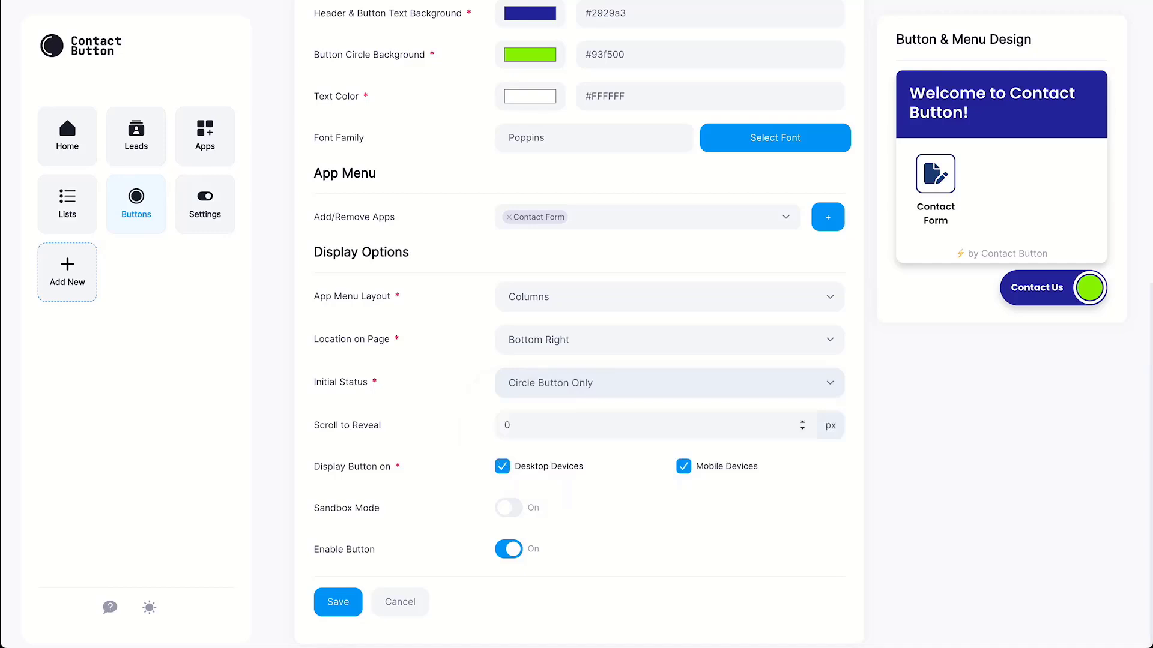
pyautogui.click(505, 425)
pyautogui.write('2')
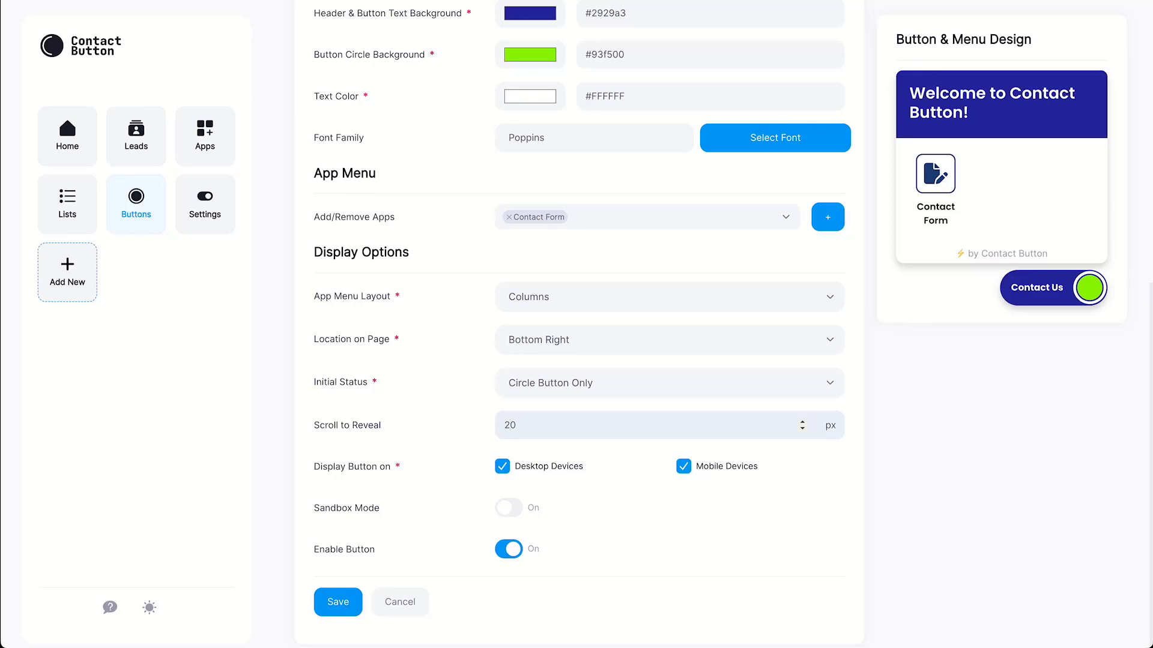
pyautogui.click(683, 466)
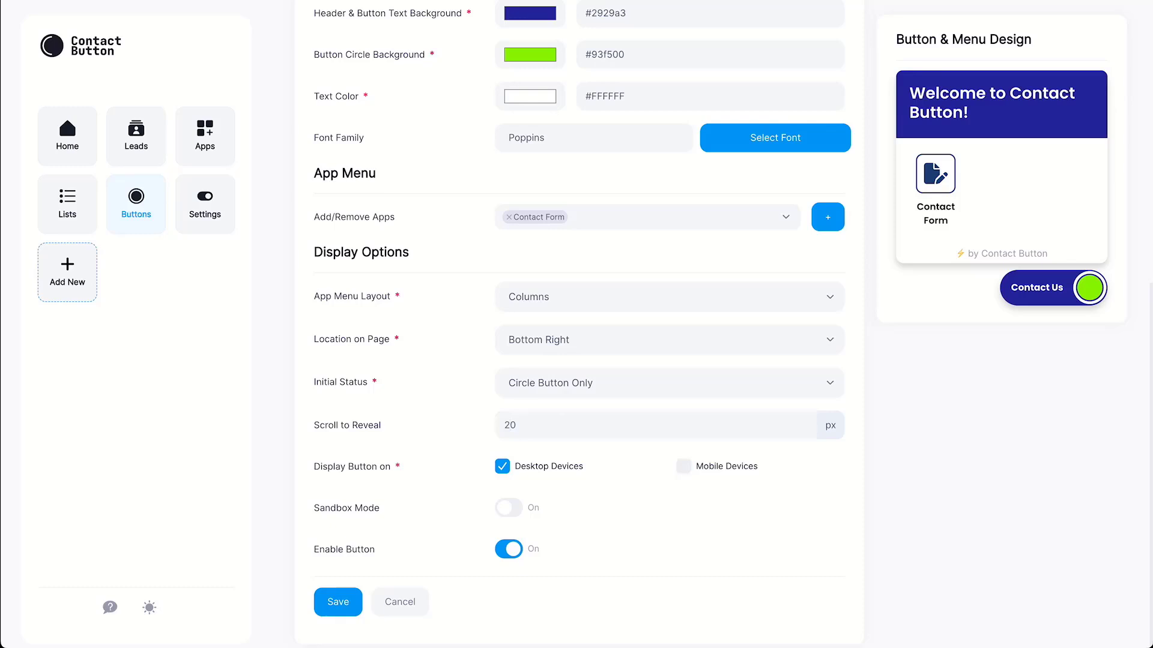
pyautogui.click(509, 549)
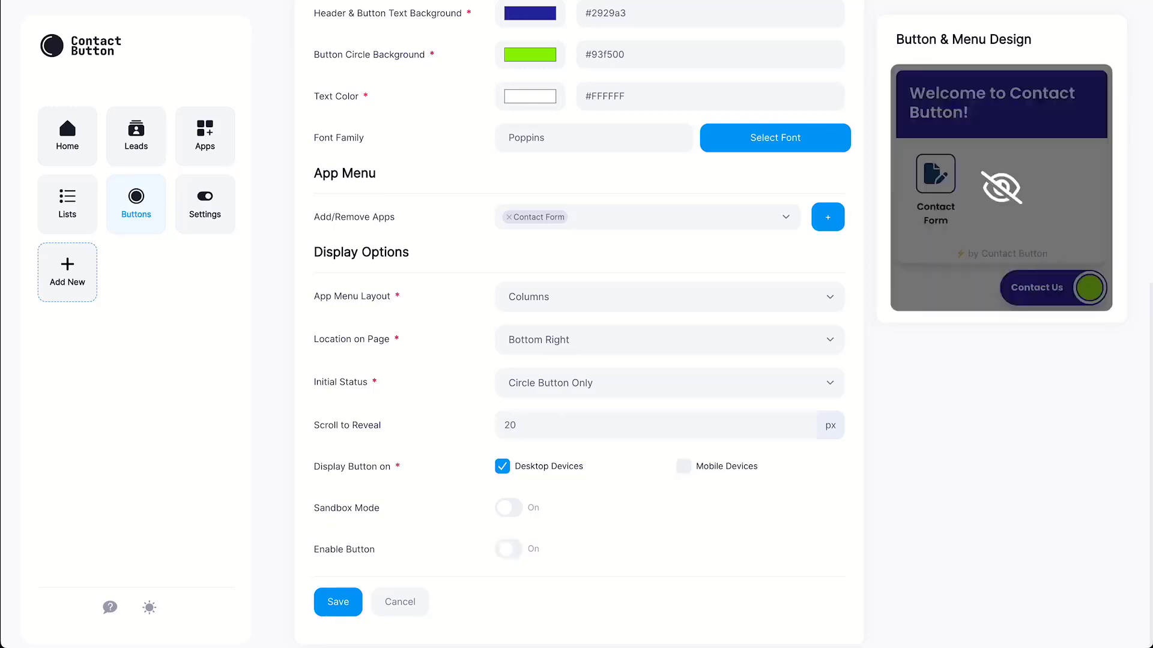
pyautogui.click(508, 549)
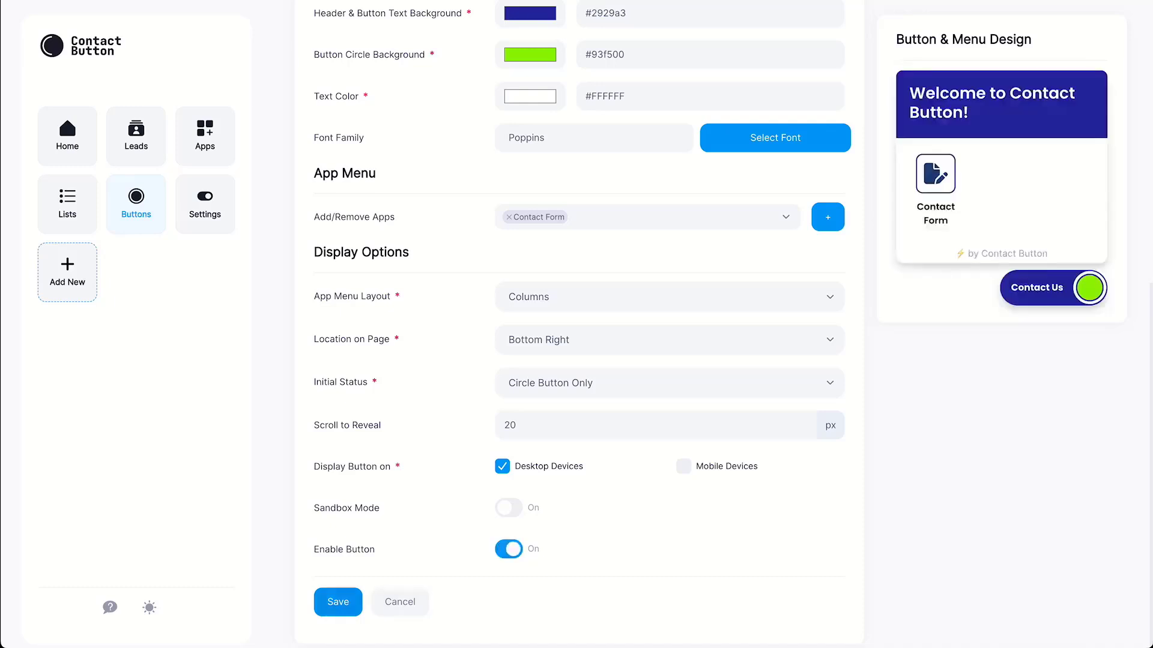
# Save the Website Button and go to the Test & Install settings
pyautogui.click(338, 602)
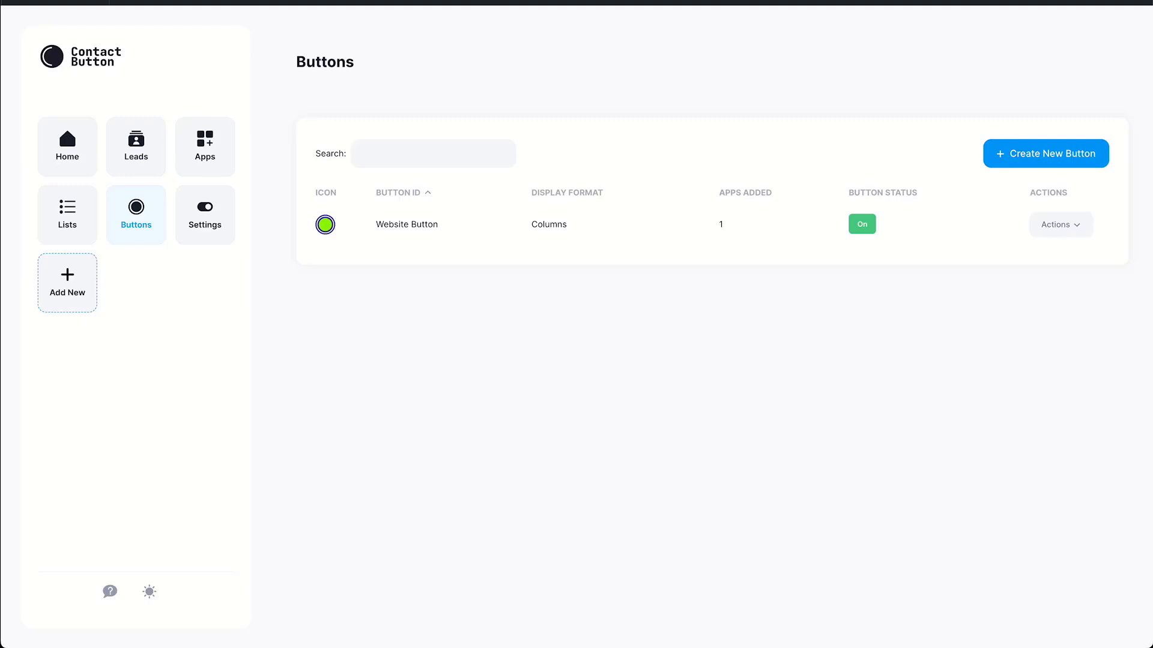
pyautogui.click(205, 215)
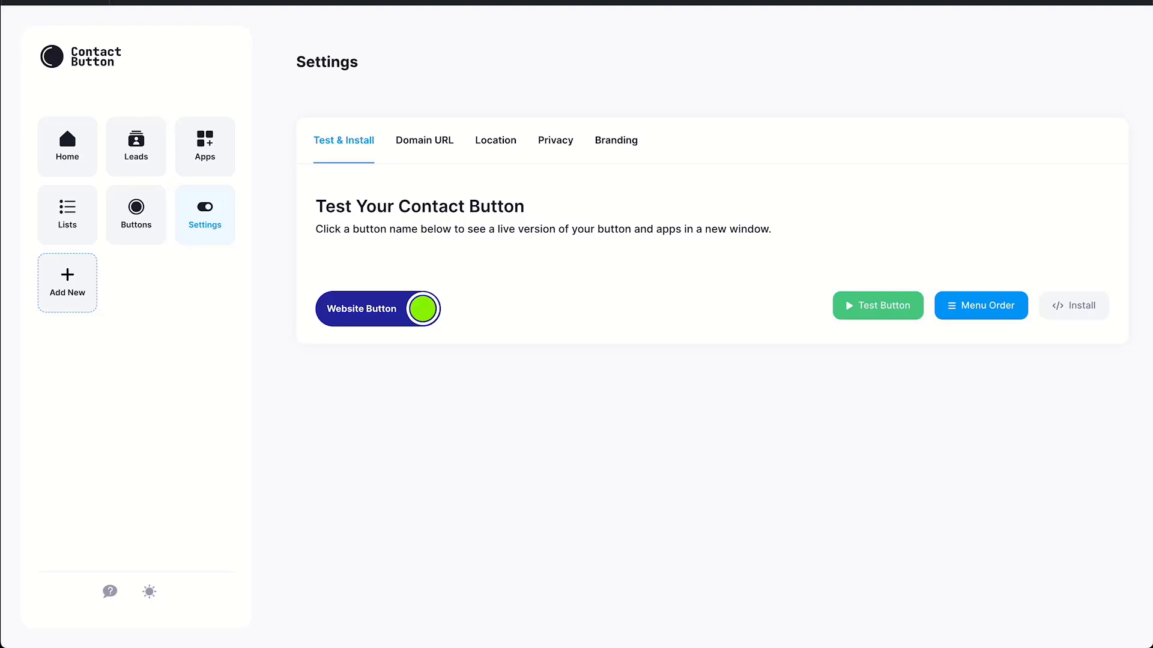
# On the sample page, submit a test Contact Form with name, email, phone and message 'Please give me a call to discuss pricing'
pyautogui.click(878, 306)
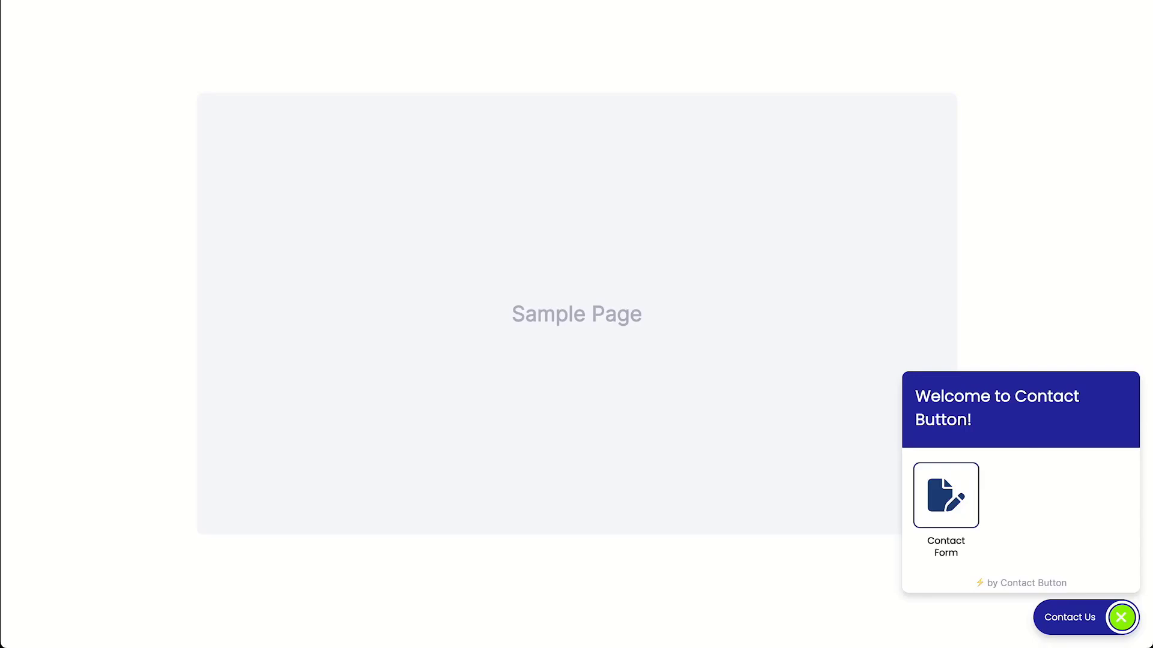
pyautogui.click(946, 496)
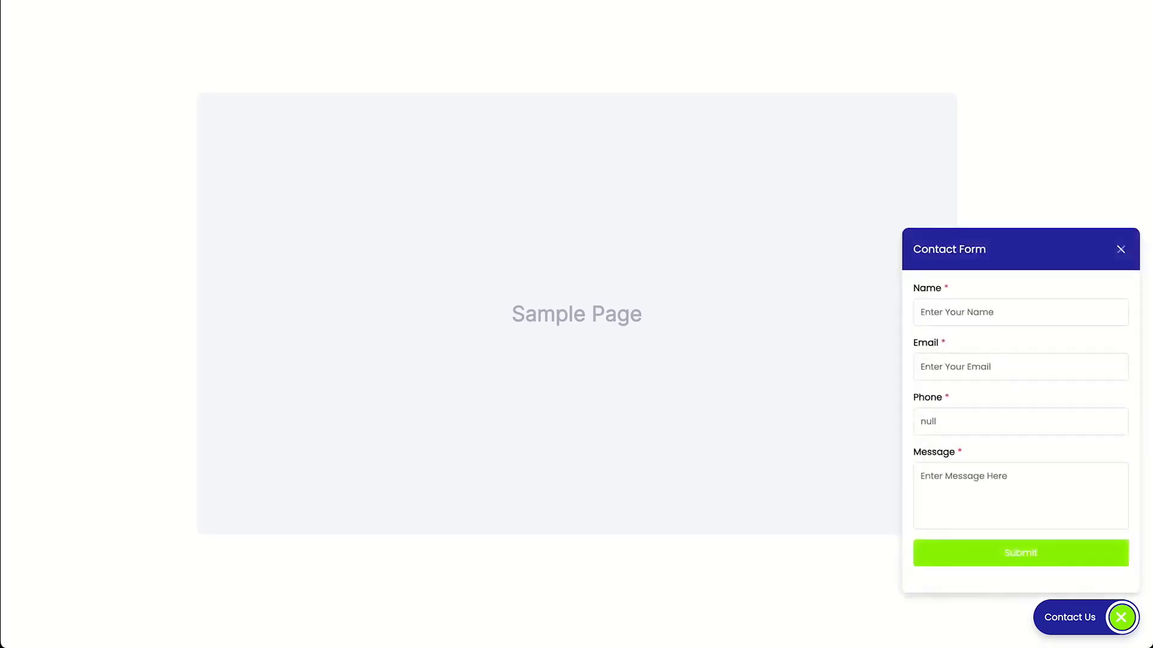
pyautogui.write('Pete C')
pyautogui.press('Tab')
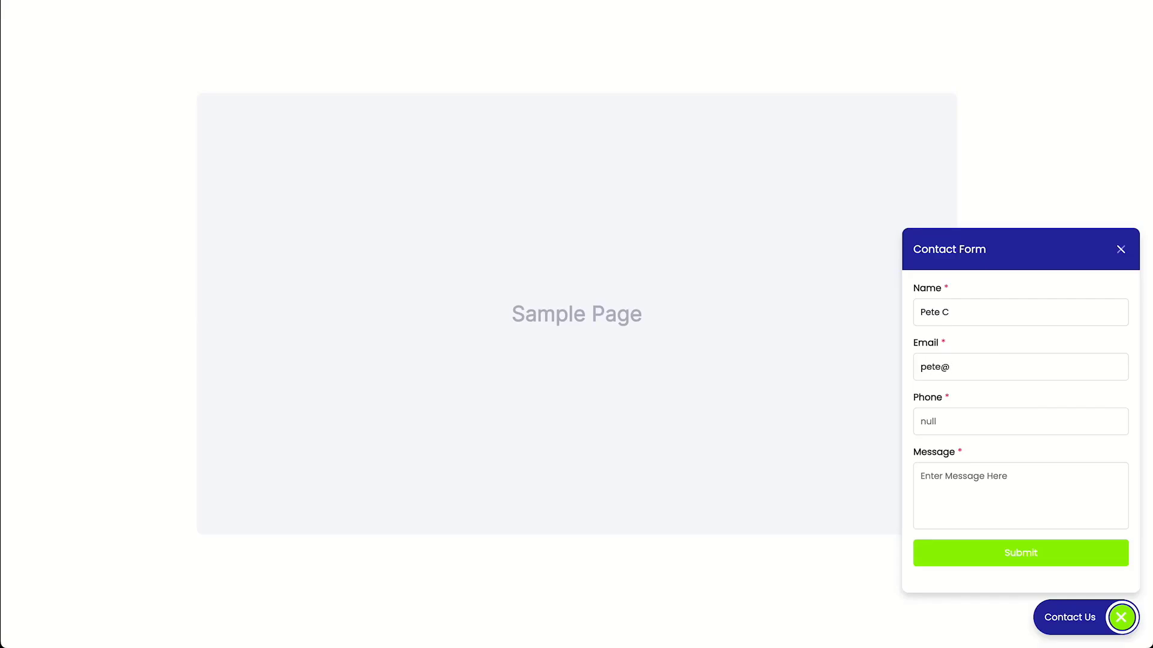
pyautogui.press('Tab')
pyautogui.write('555-555-')
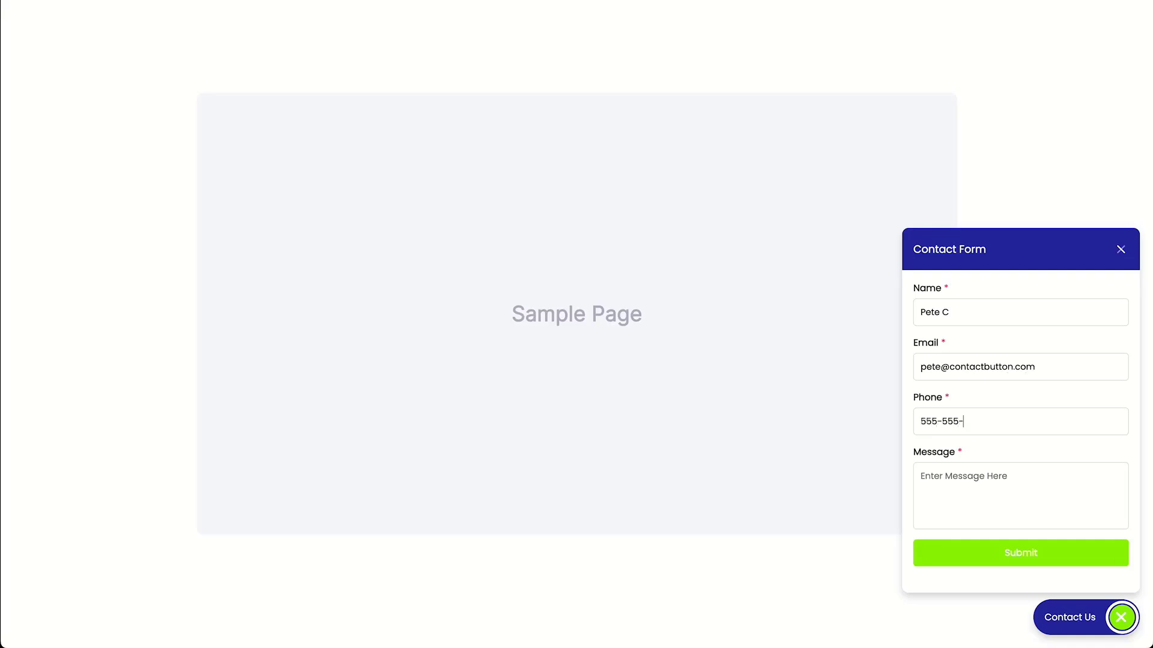
pyautogui.write('5555')
pyautogui.press('Tab')
pyautogui.write('Please give me a call to discuss pr')
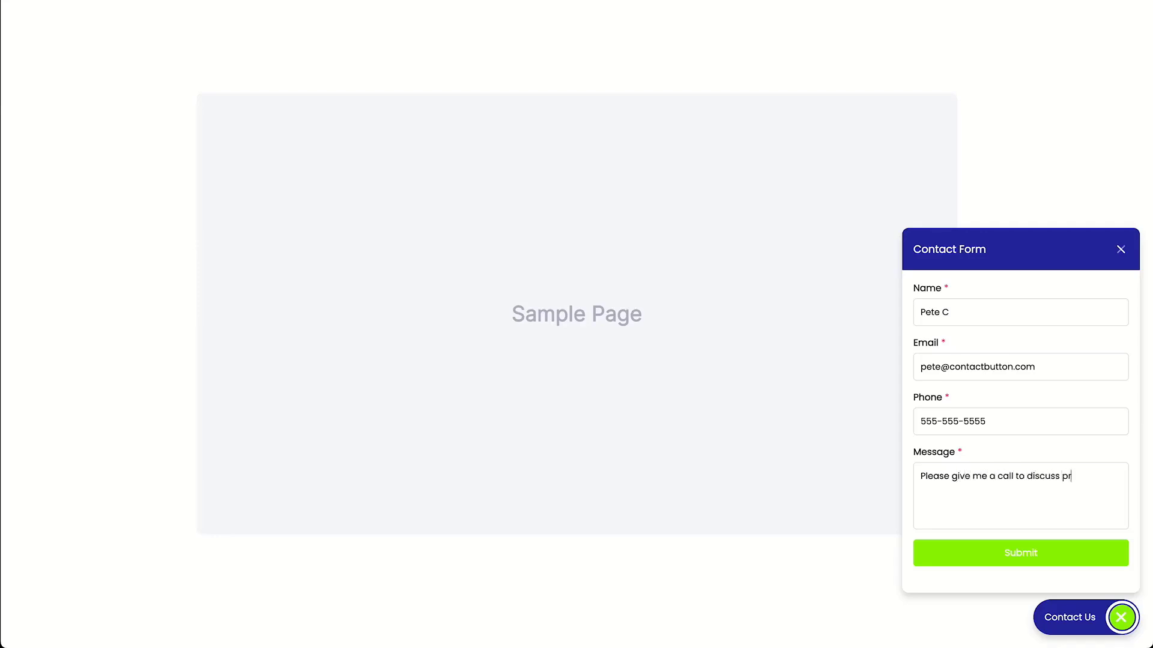
pyautogui.write('icing.')
pyautogui.click(1020, 553)
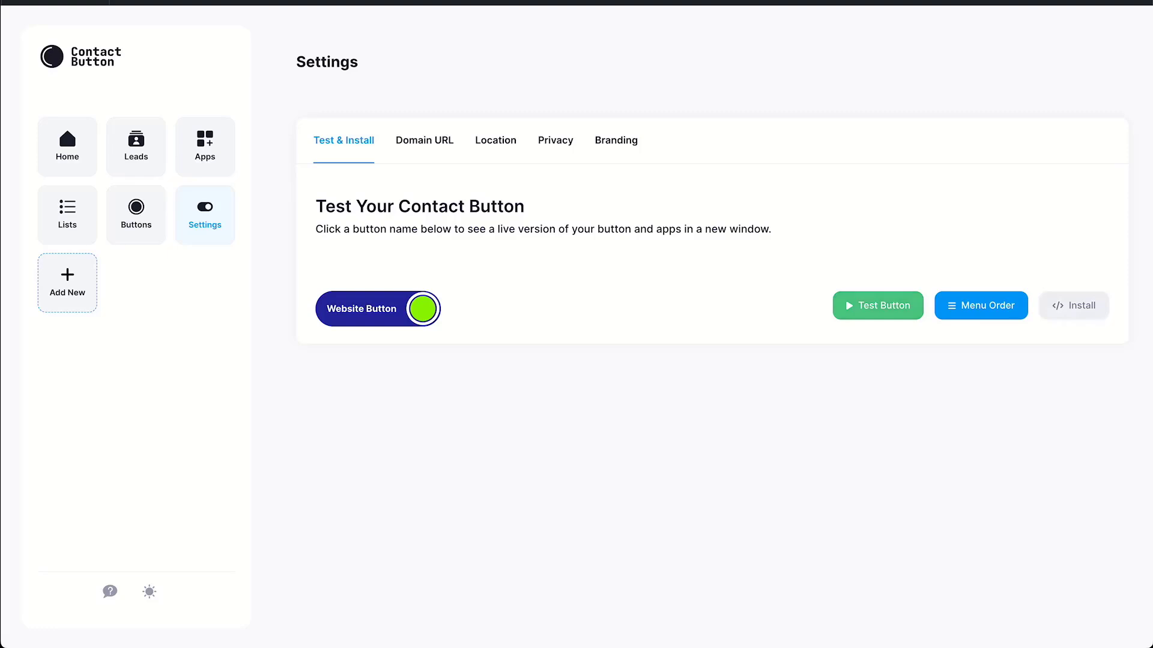
# Show the Website Button's manual HTML install script and select the entire snippet for copying
pyautogui.click(1074, 306)
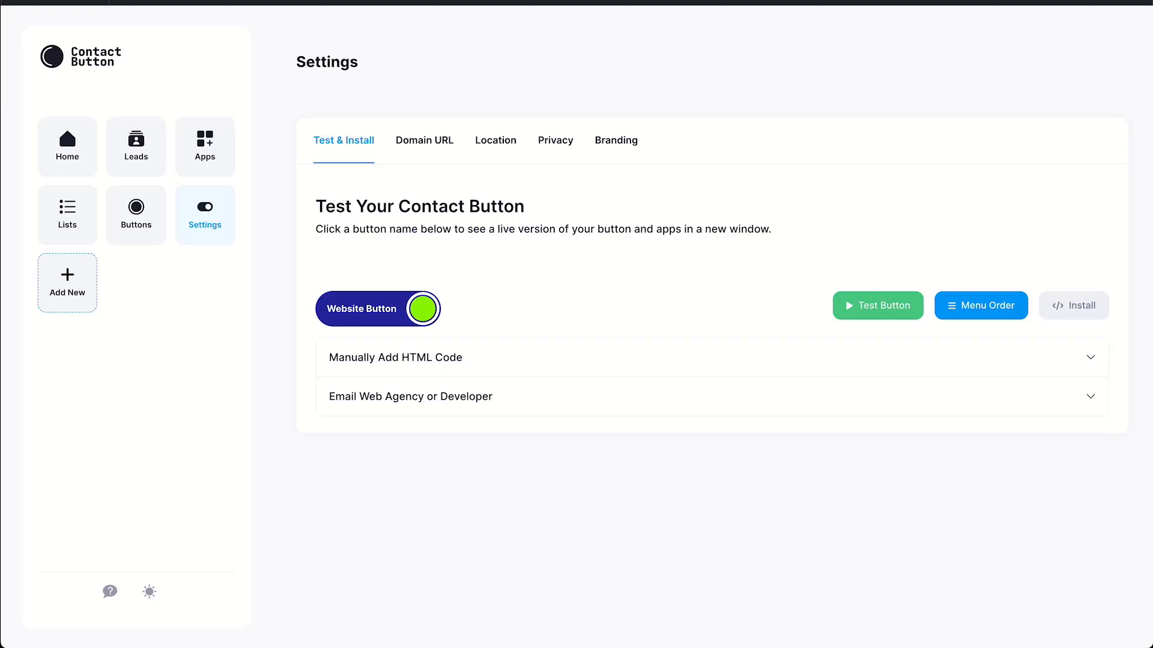
pyautogui.click(396, 358)
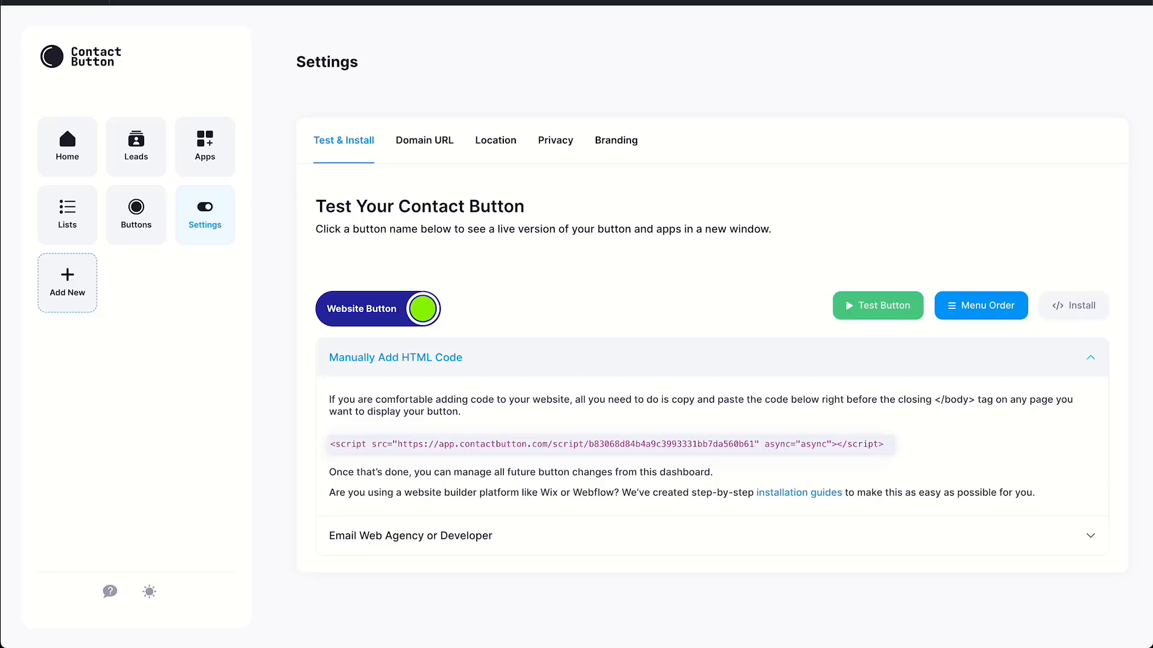
pyautogui.moveTo(330, 444); pyautogui.dragTo(883, 445)
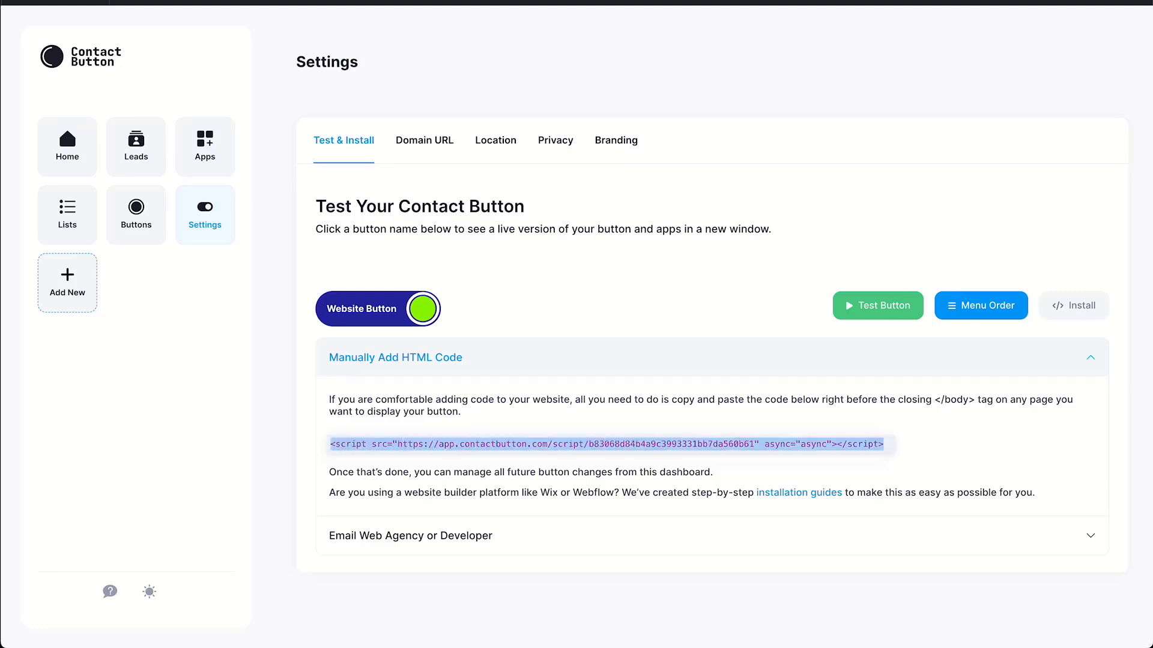